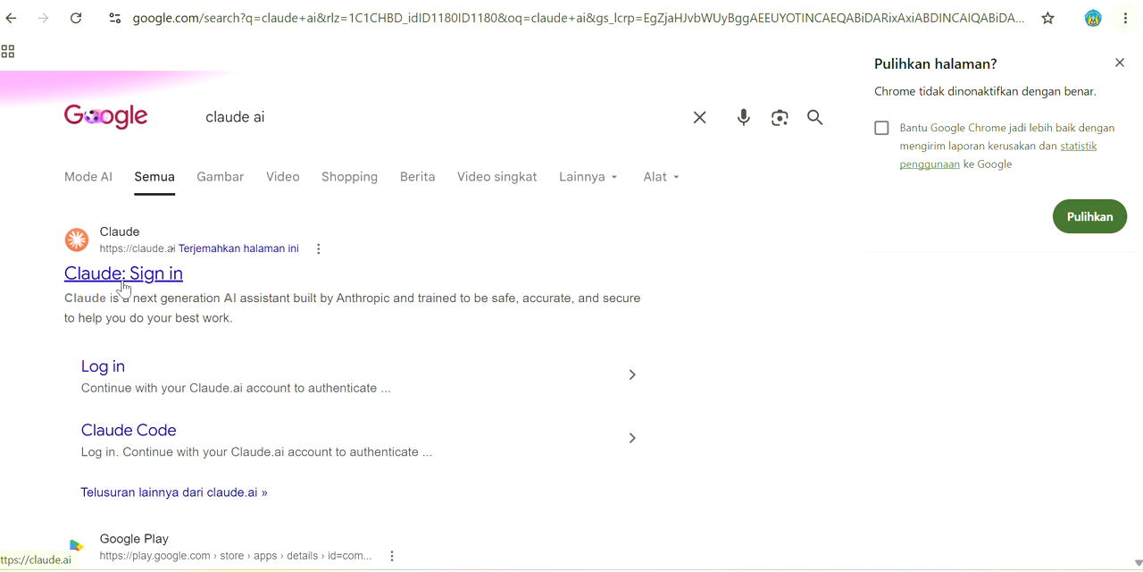
# Sign up for Claude with the suggested Google account, accepting the consumer terms and subscribing to promotional emails
pyautogui.click(123, 275)
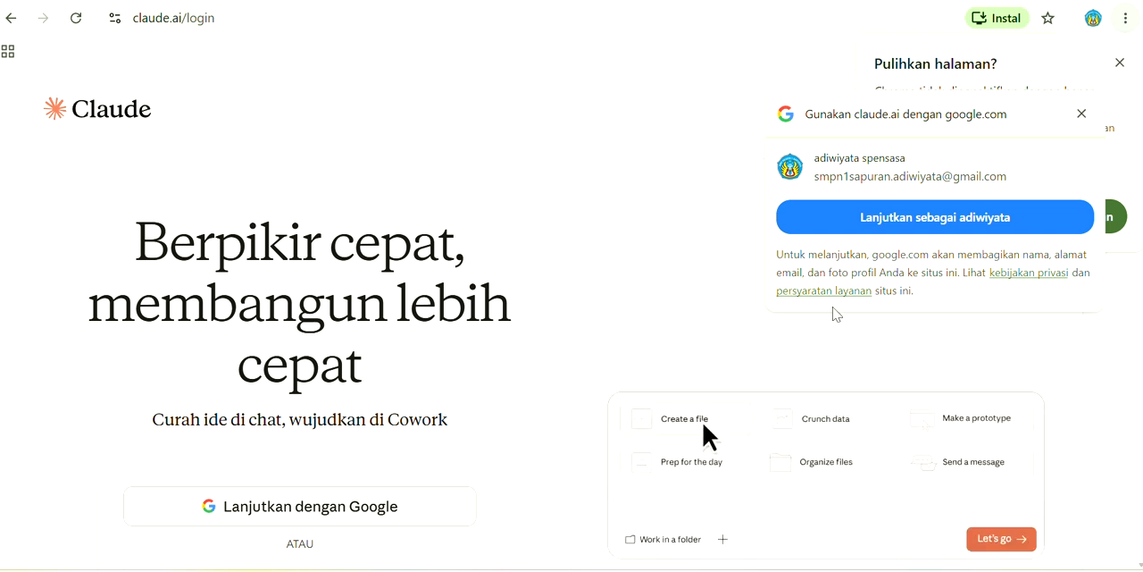
pyautogui.click(972, 232)
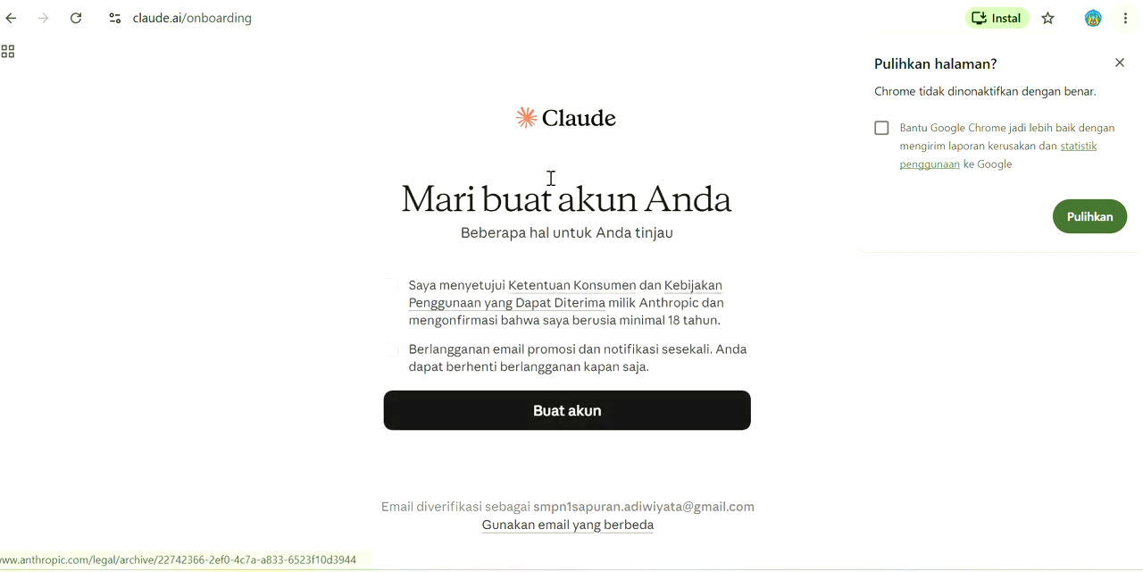
pyautogui.click(391, 288)
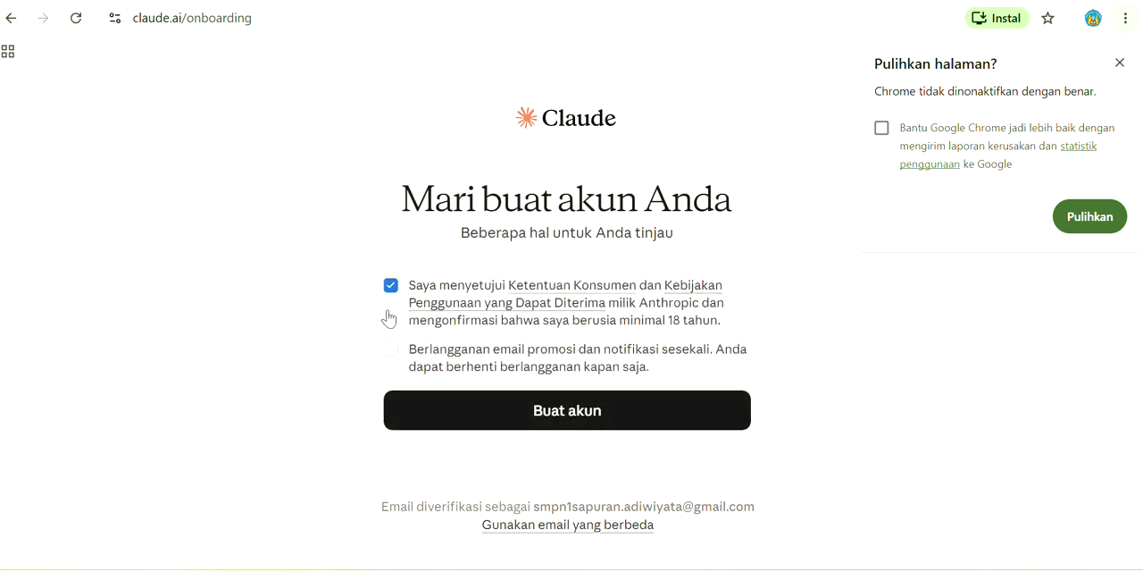
pyautogui.click(393, 356)
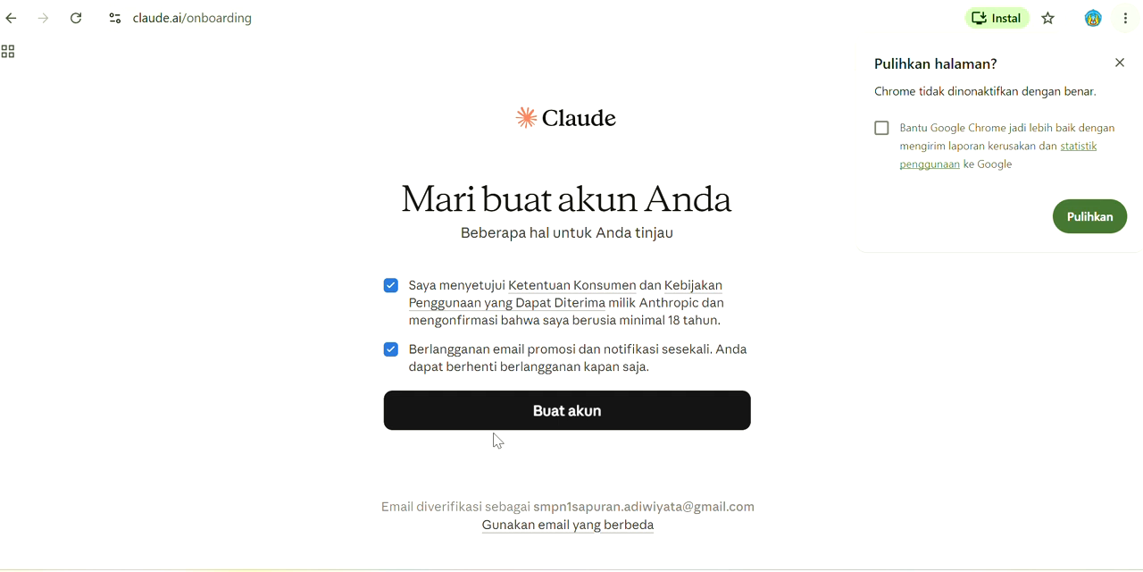
pyautogui.click(560, 420)
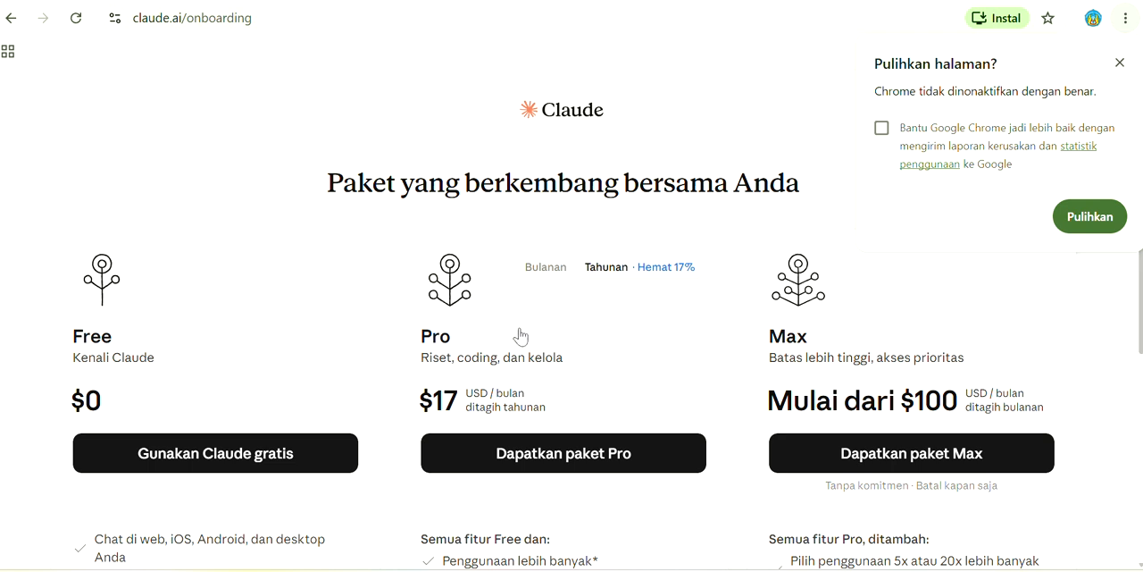
# Continue onboarding on the Free plan without downloading the Windows app, leaving the model-improvement setting on
pyautogui.click(212, 354)
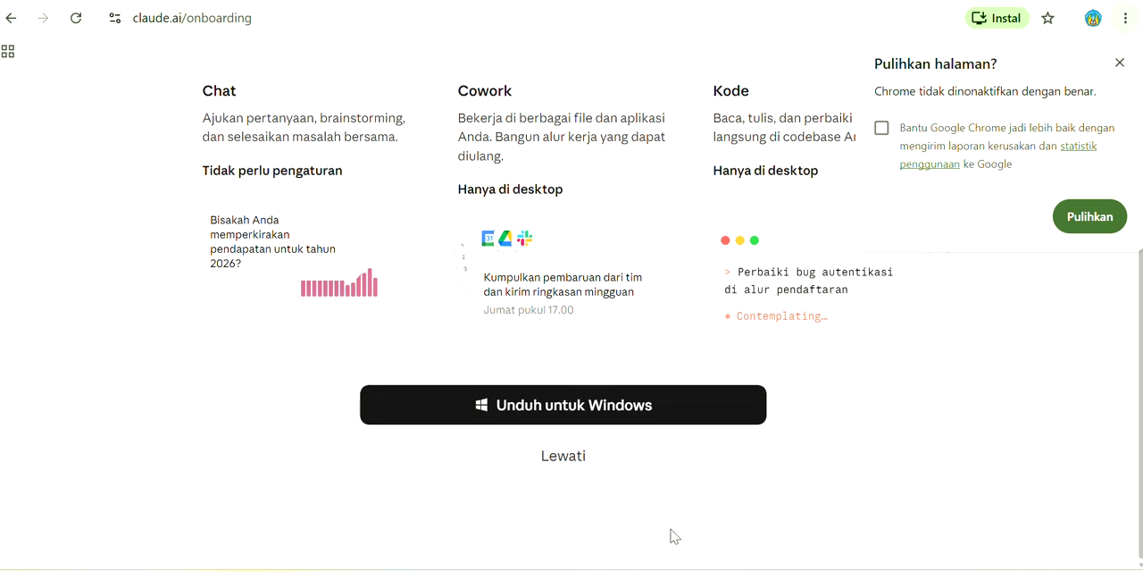
pyautogui.click(547, 457)
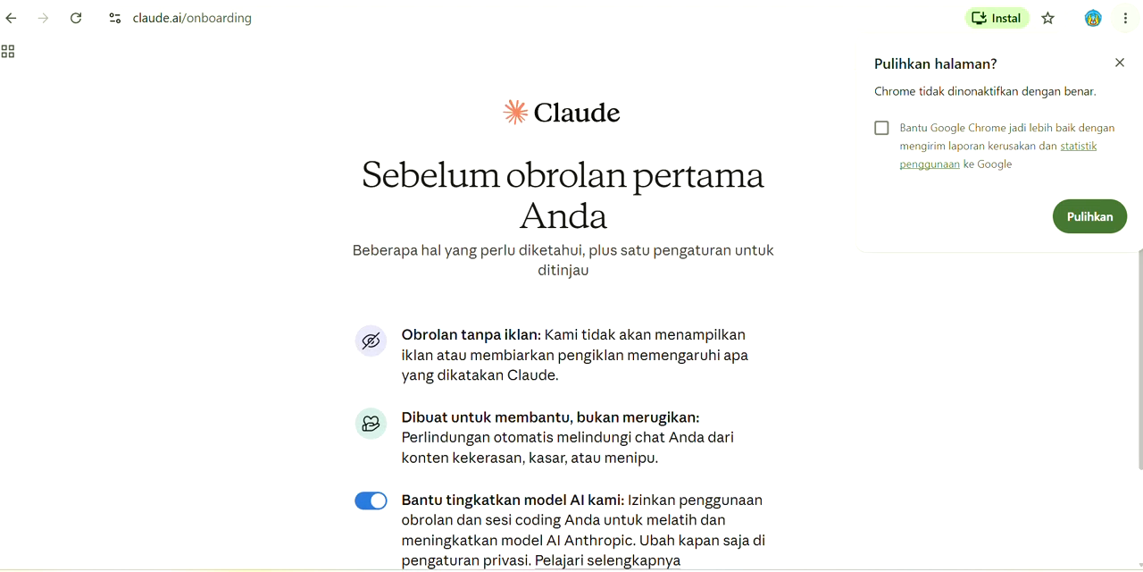
pyautogui.scroll(-1, 1140, 564)
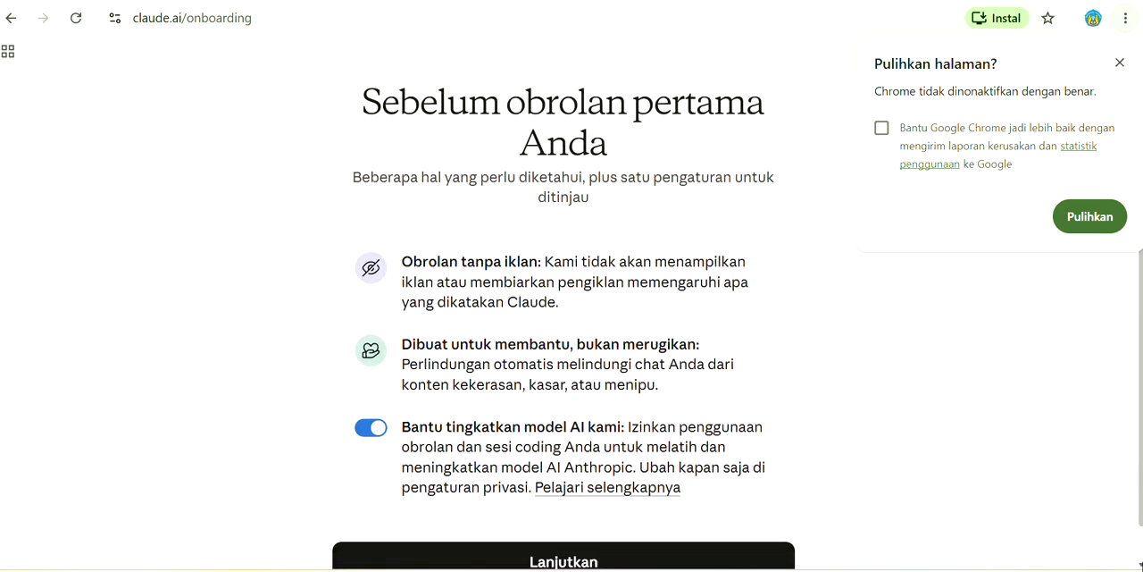
pyautogui.scroll(-1, 1141, 564)
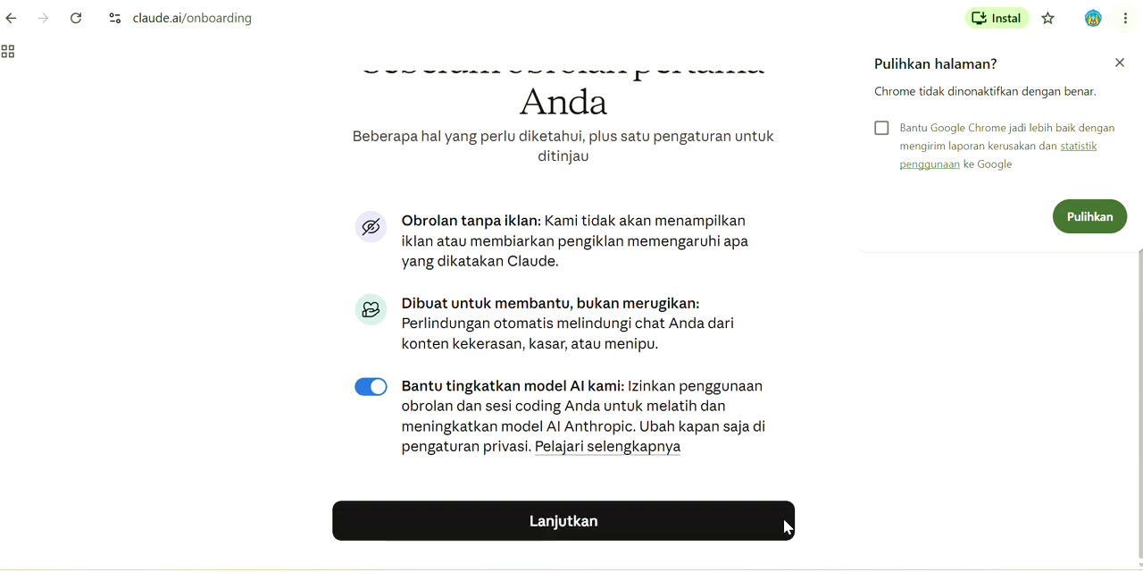
pyautogui.click(655, 522)
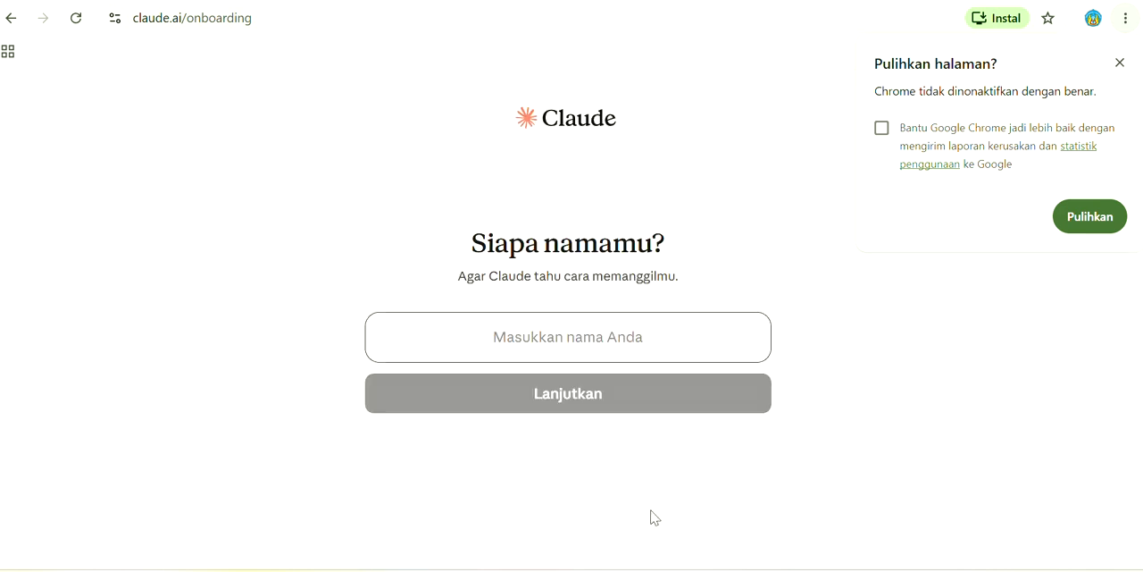
# Enter the name Claude should use for the account holder and continue
pyautogui.click(566, 338)
pyautogui.write('Ad')
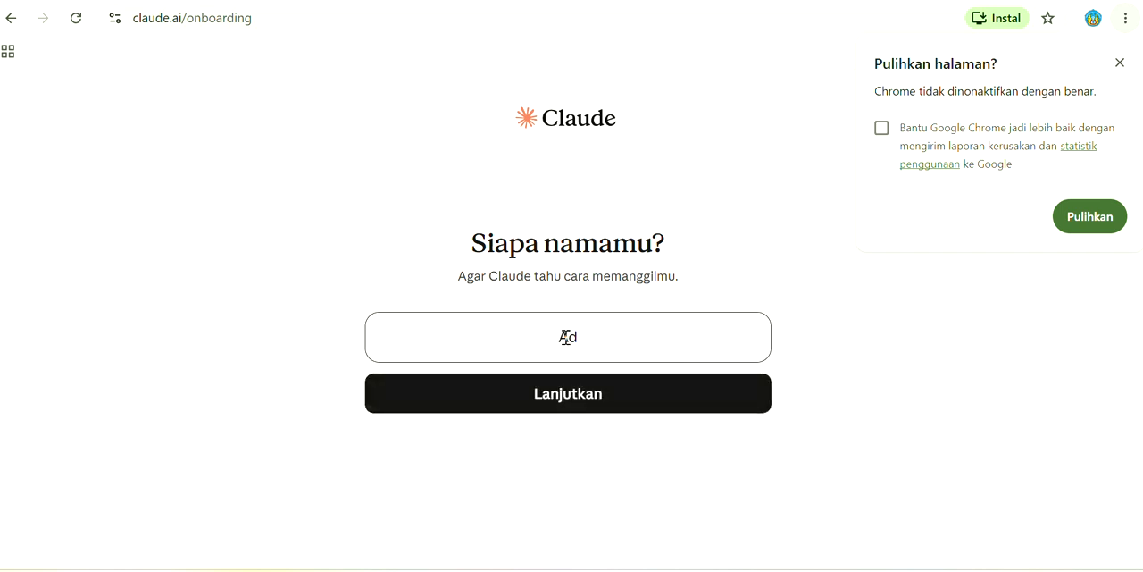
pyautogui.write('iwiyata')
pyautogui.click(584, 401)
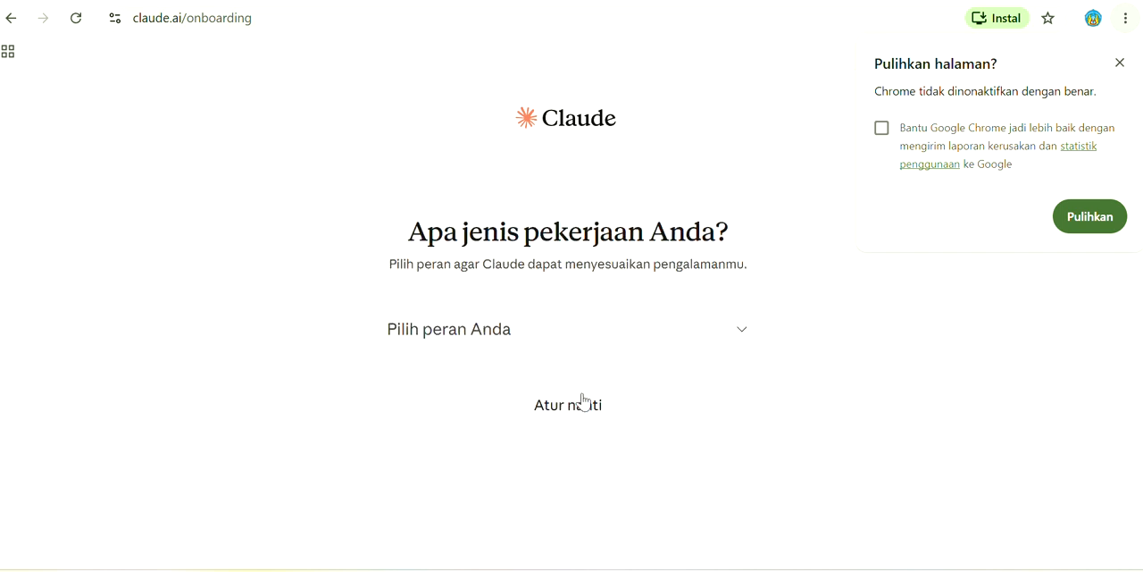
# Set the work role to Ilmuwan and finish onboarding with the own-topic option, "Saya punya topik sendiri"
pyautogui.click(719, 344)
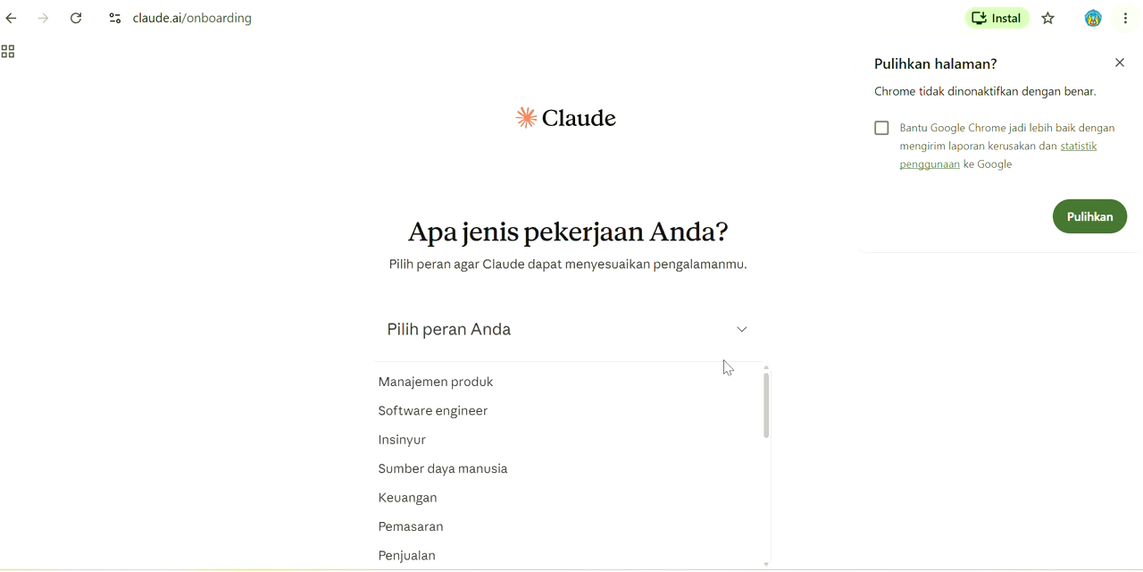
pyautogui.moveTo(768, 409); pyautogui.dragTo(773, 492)
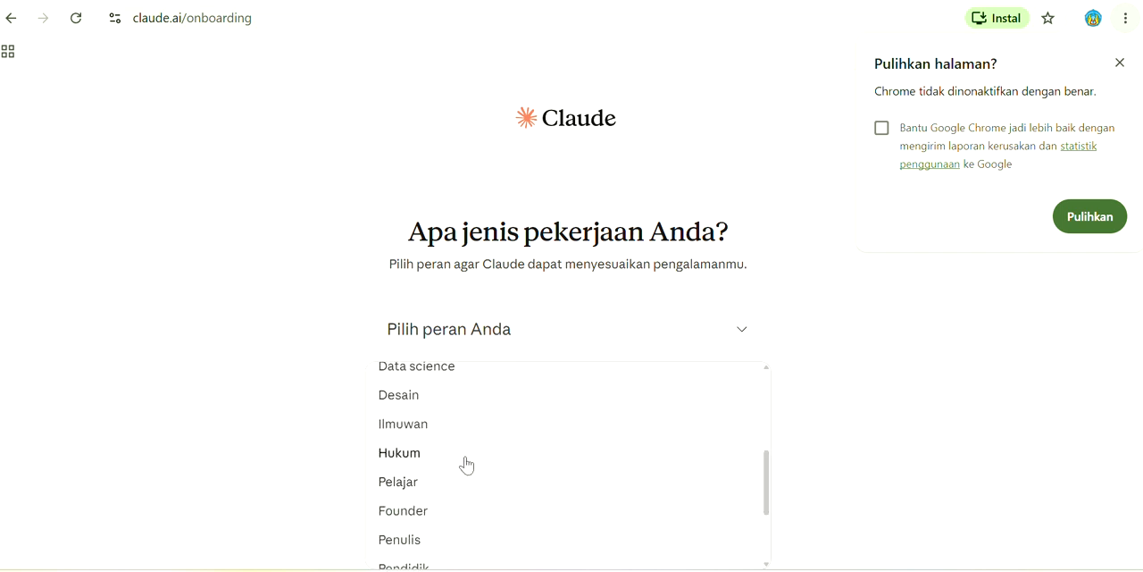
pyautogui.click(429, 429)
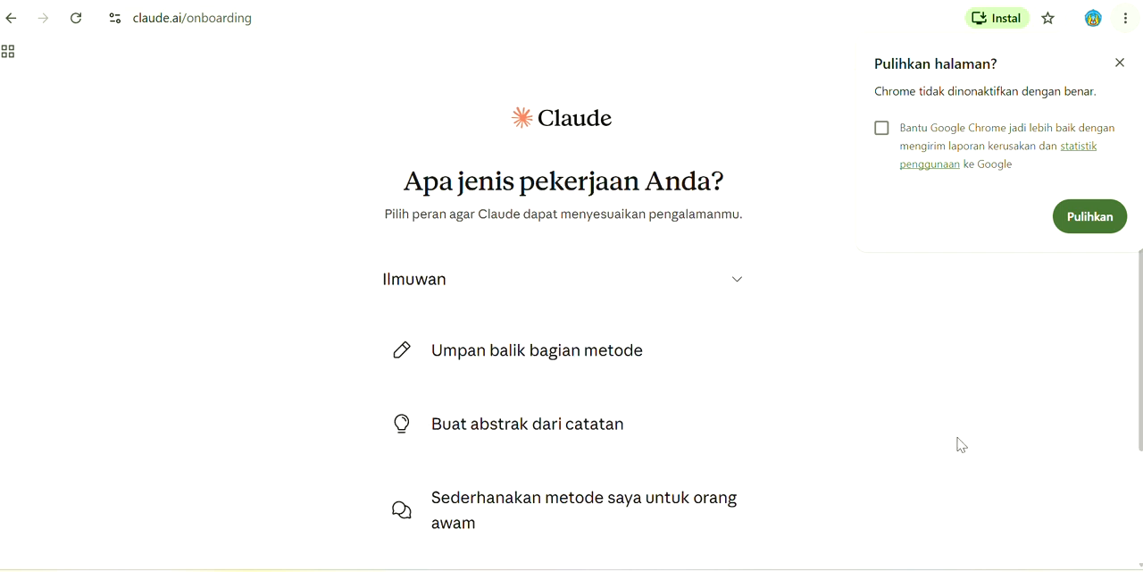
pyautogui.scroll(-2, 961, 444)
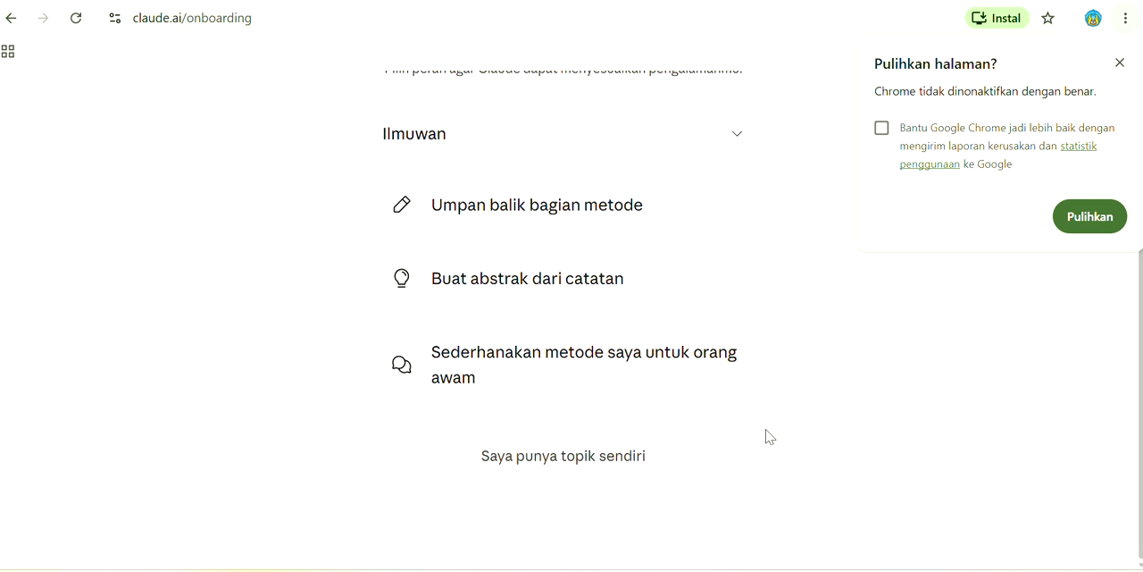
pyautogui.click(527, 471)
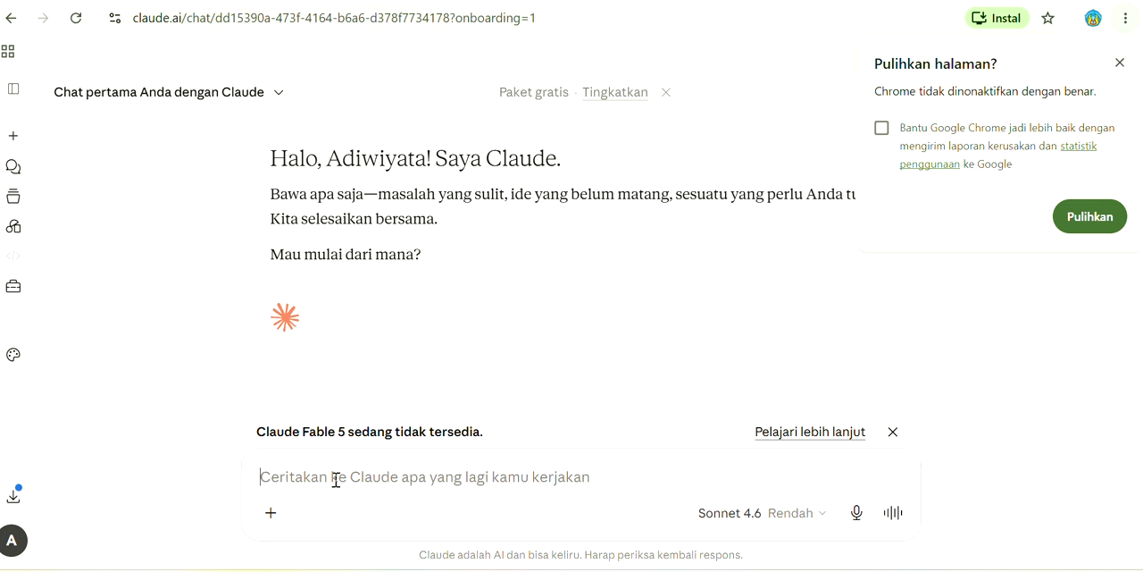
# Attach the file "Tempalet RPP diupload" from the Prompt RPP Deep Learning folder to the chat
pyautogui.click(268, 522)
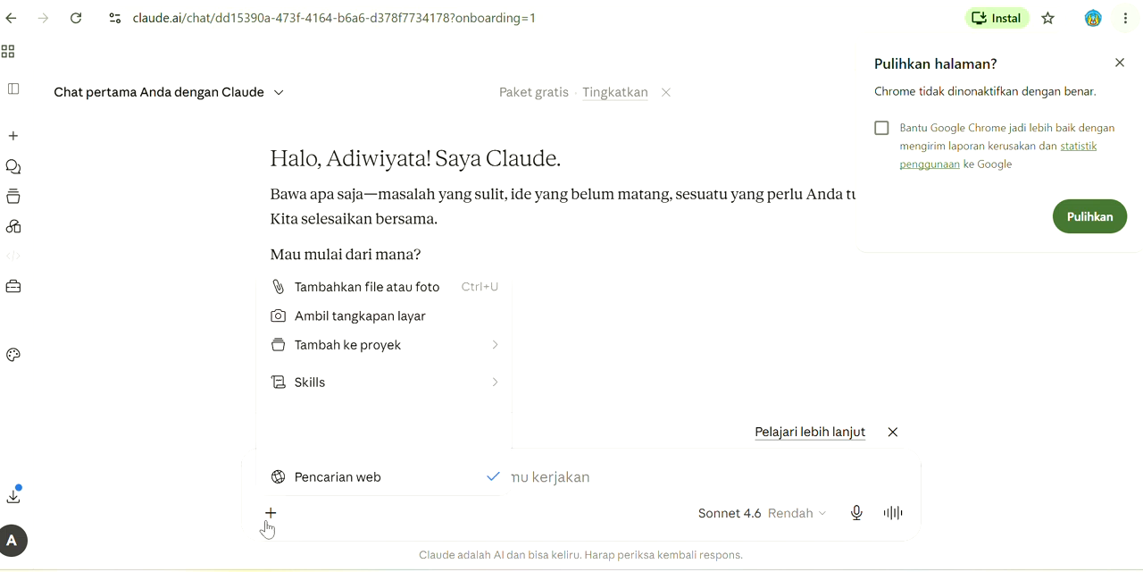
pyautogui.click(328, 289)
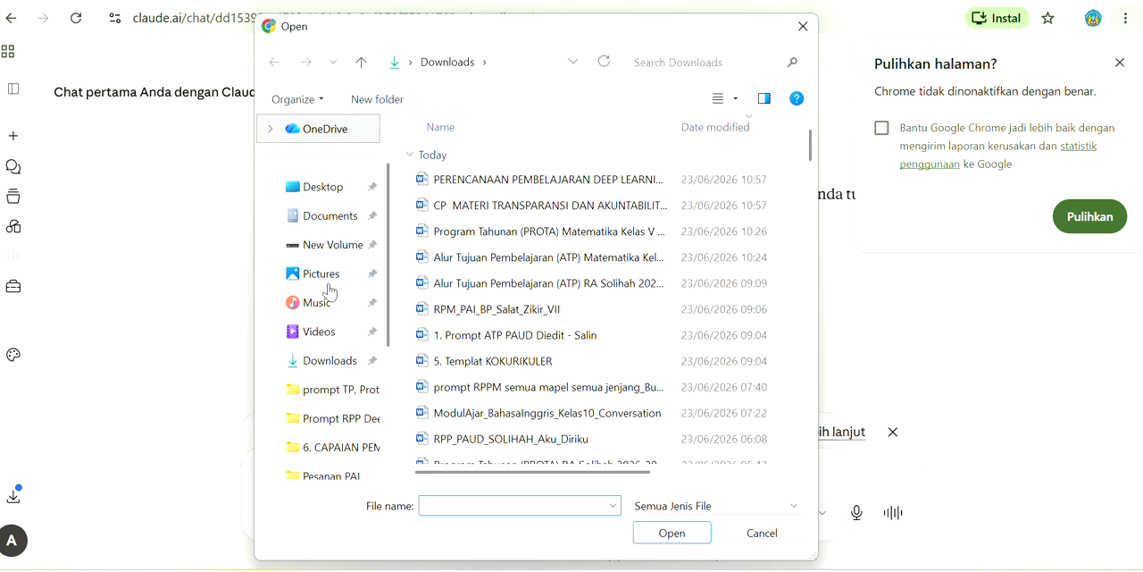
pyautogui.click(350, 420)
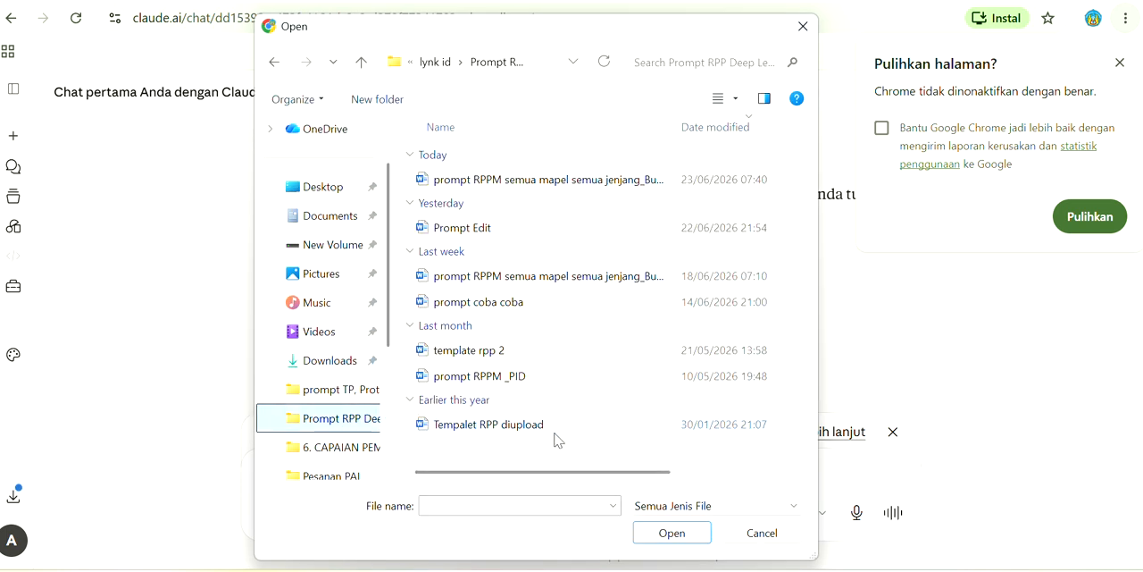
pyautogui.click(515, 433)
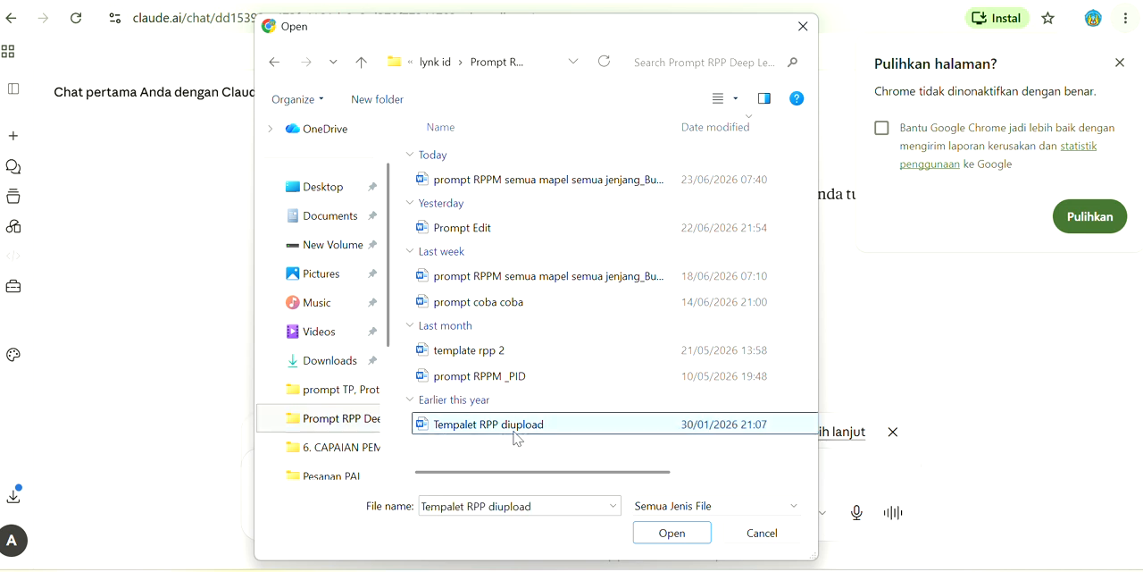
pyautogui.click(665, 534)
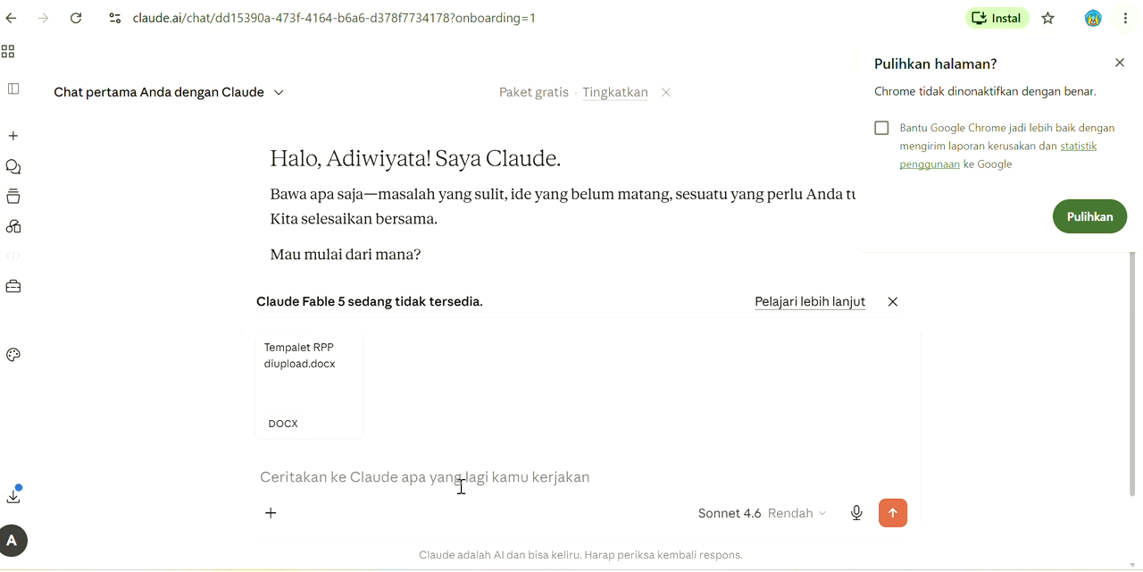
# Switch to File Explorer and open today's "prompt RPPM semua mapel semua jenjang" document from Prompt RPP Deep Learning, showing its identity fields
pyautogui.click(618, 570)
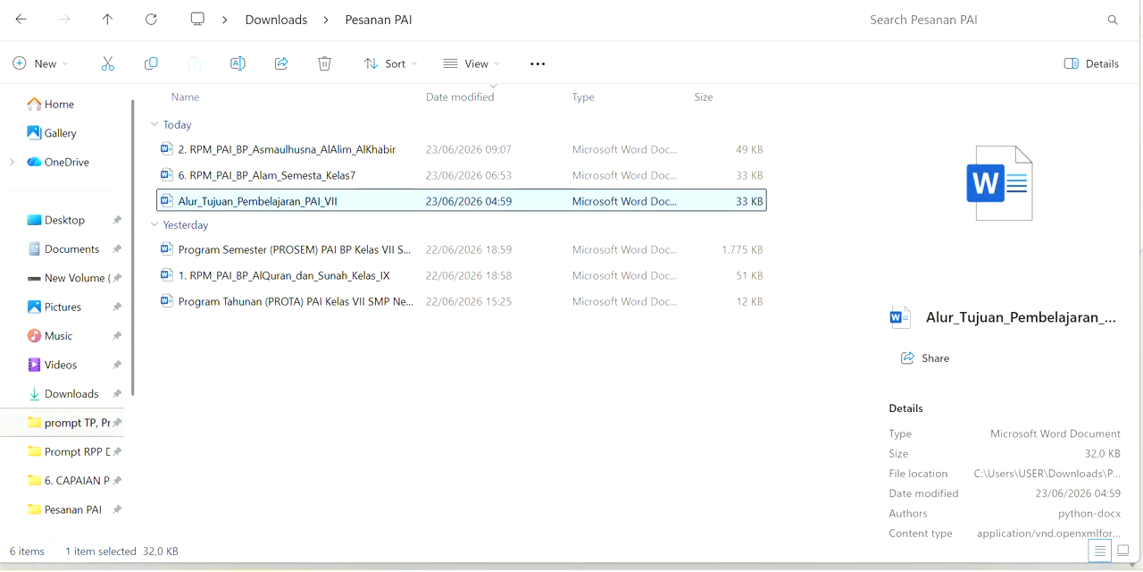
pyautogui.click(94, 455)
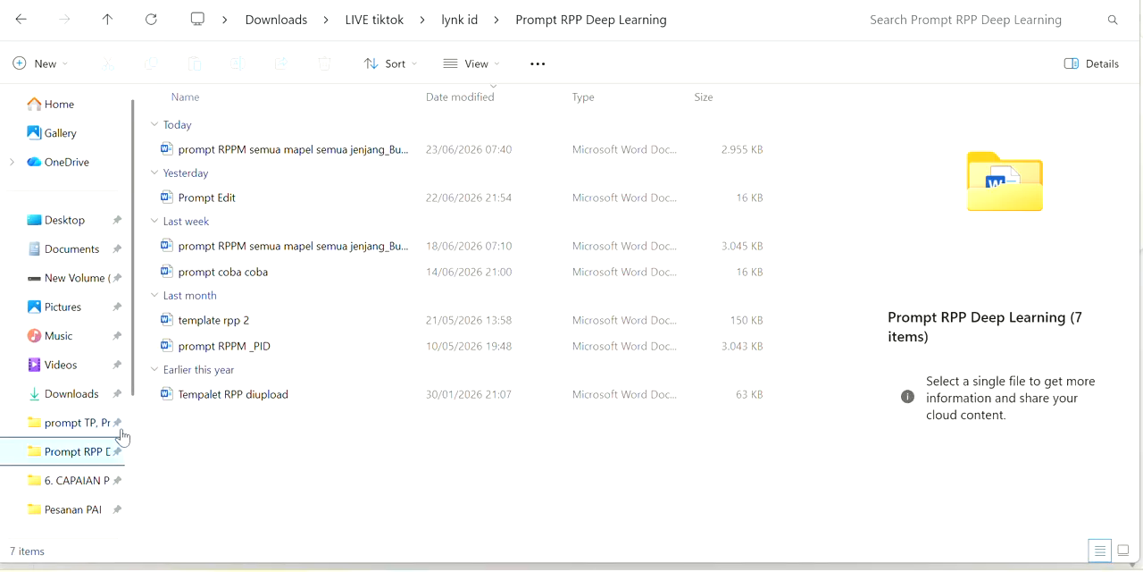
pyautogui.doubleClick(275, 149)
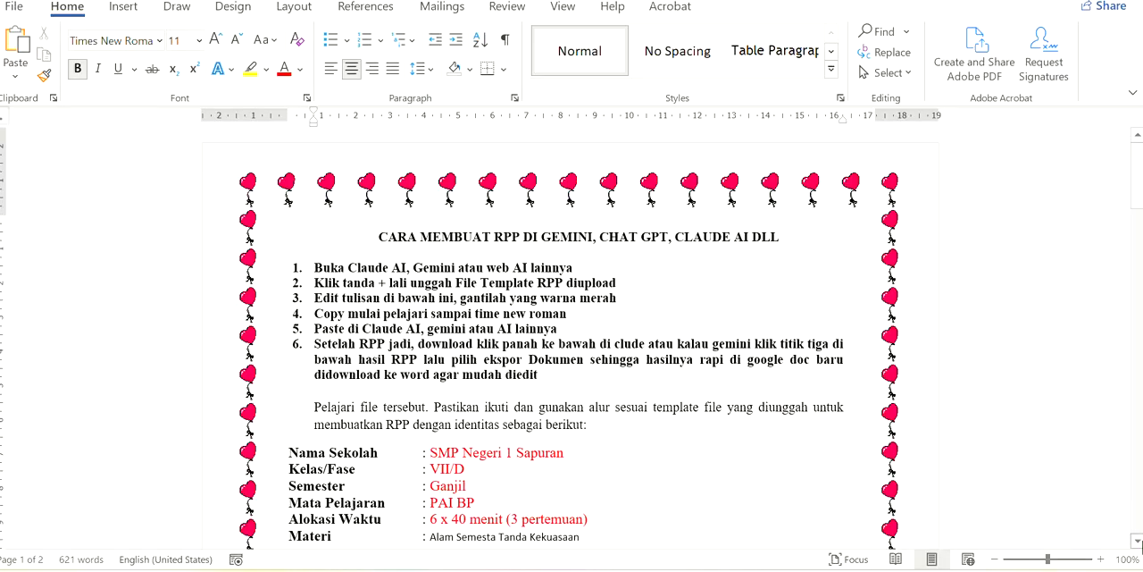
pyautogui.scroll(-3, 1138, 547)
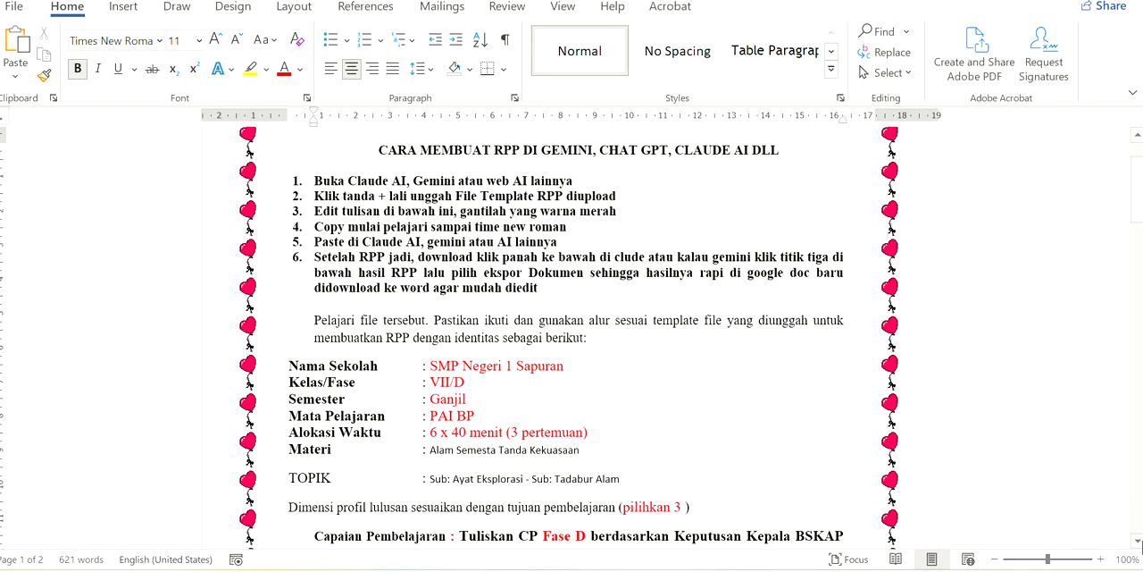
pyautogui.scroll(-1, 1140, 545)
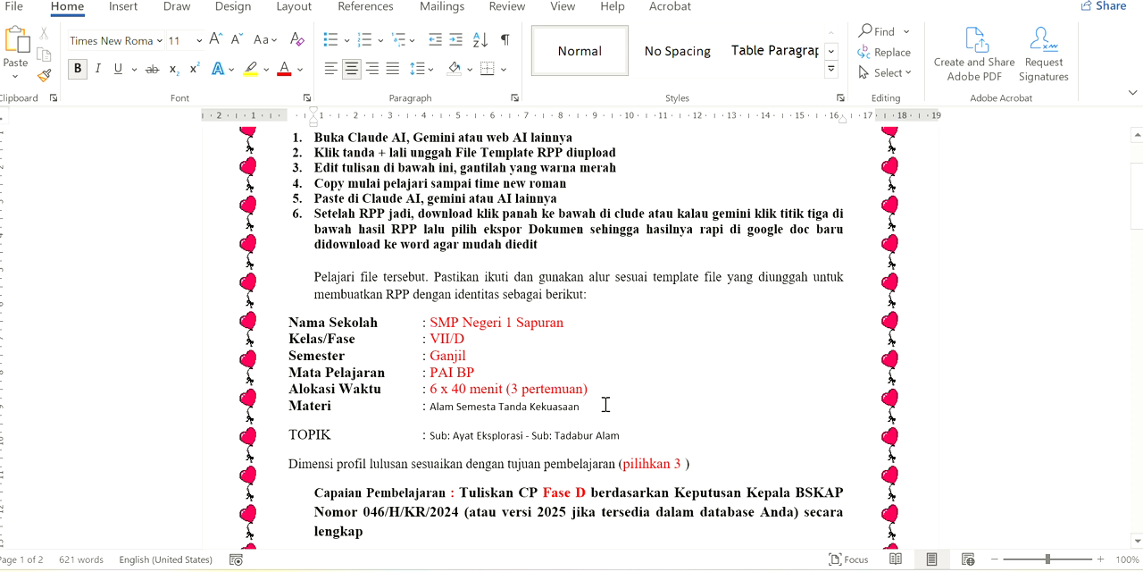
# Switch to the Alur_Tujuan_Pembelajaran document and copy the Bab 3 title "Menghadirkan Salat dan Zikir" from the table
pyautogui.moveTo(696, 570)
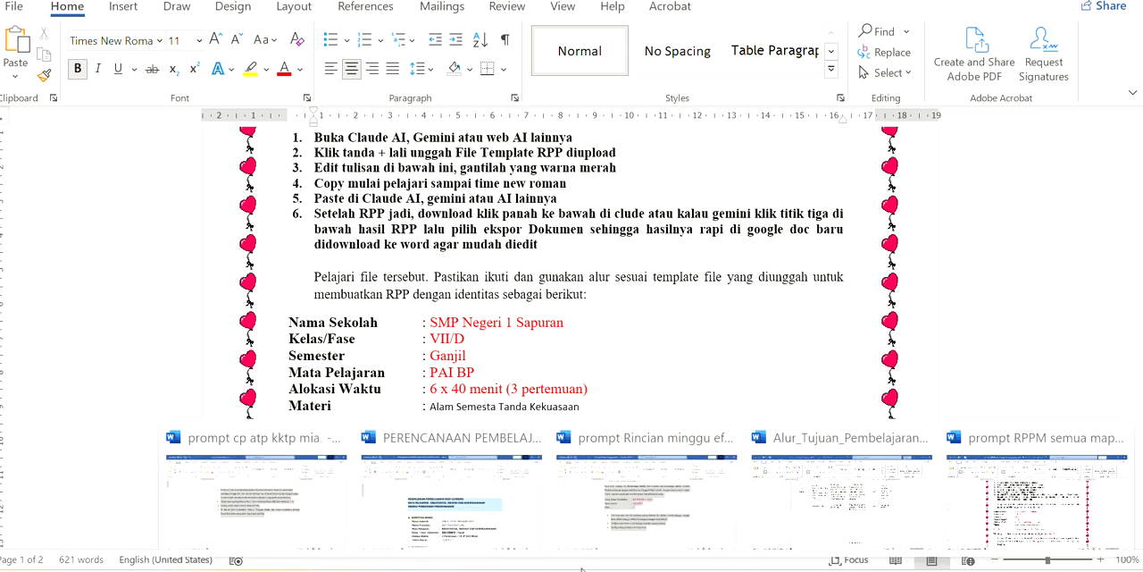
pyautogui.click(849, 503)
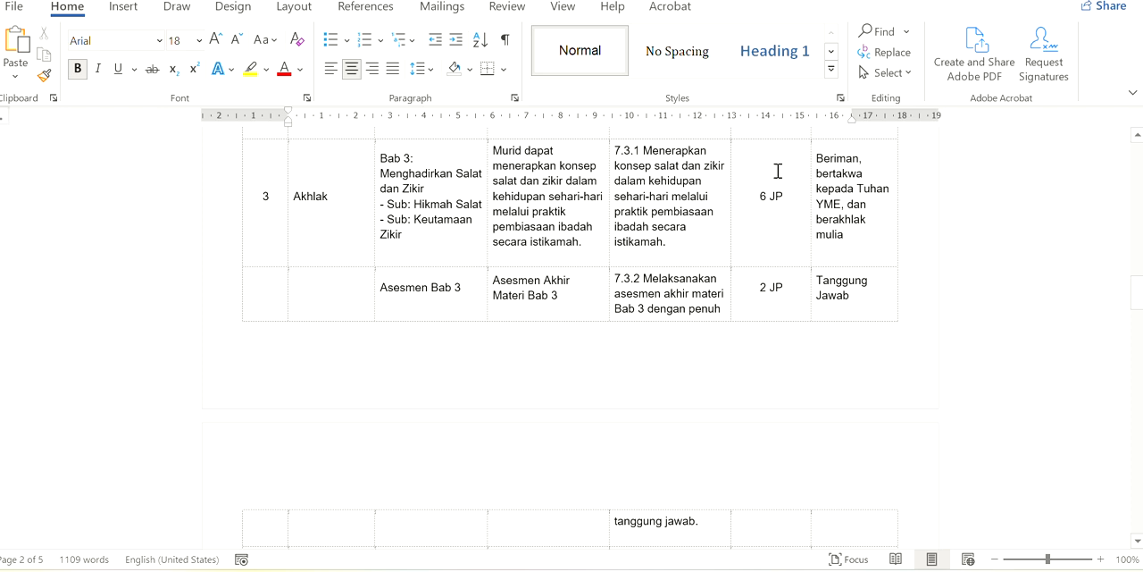
pyautogui.click(386, 172)
pyautogui.moveTo(381, 172); pyautogui.dragTo(426, 189)
pyautogui.hotkey('ctrl', 'c')
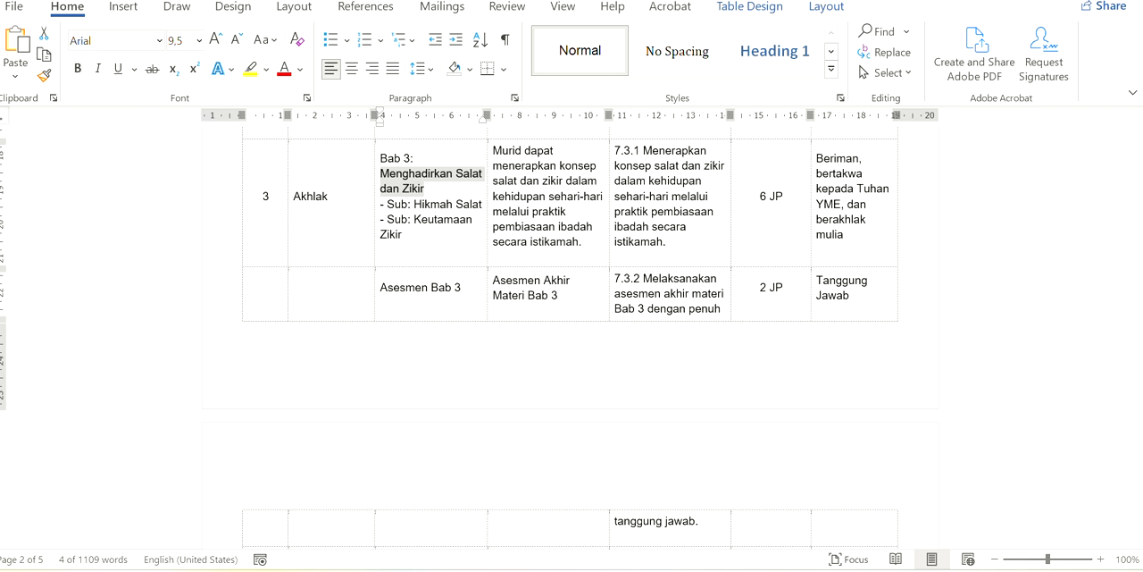
# Switch to the RPPM prompt document and replace the Materi value with the copied "Menghadirkan Salat dan Zikir"
pyautogui.hotkey('alt', 'Tab')
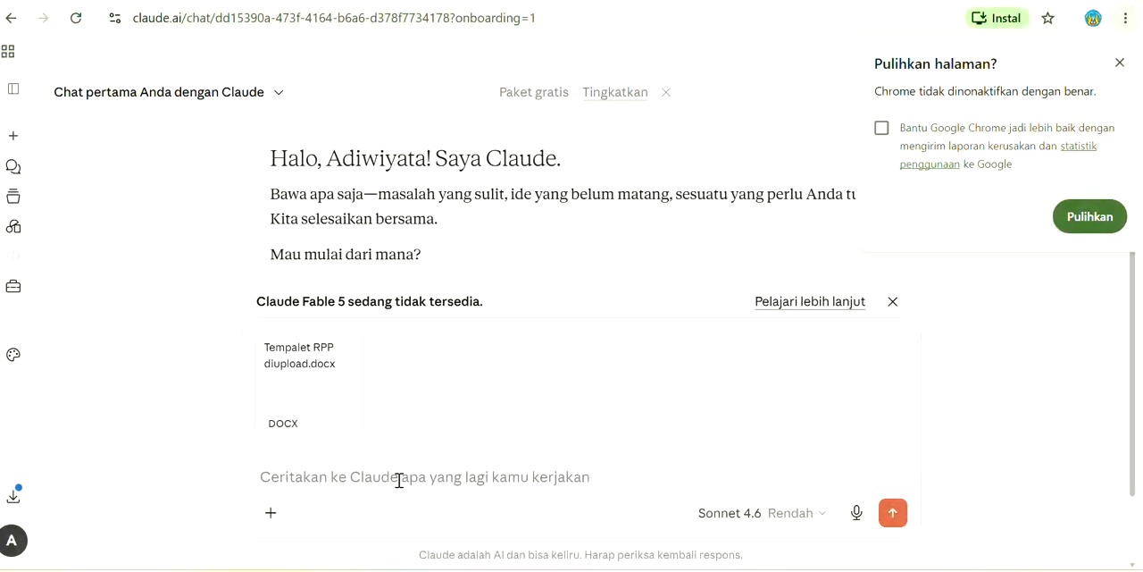
pyautogui.moveTo(647, 569)
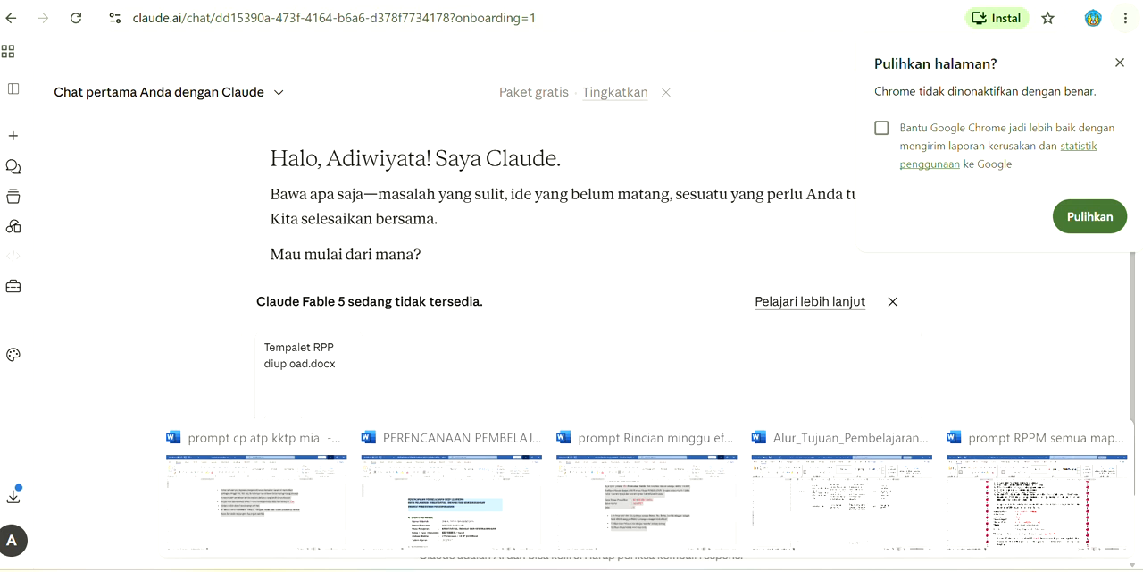
pyautogui.click(646, 501)
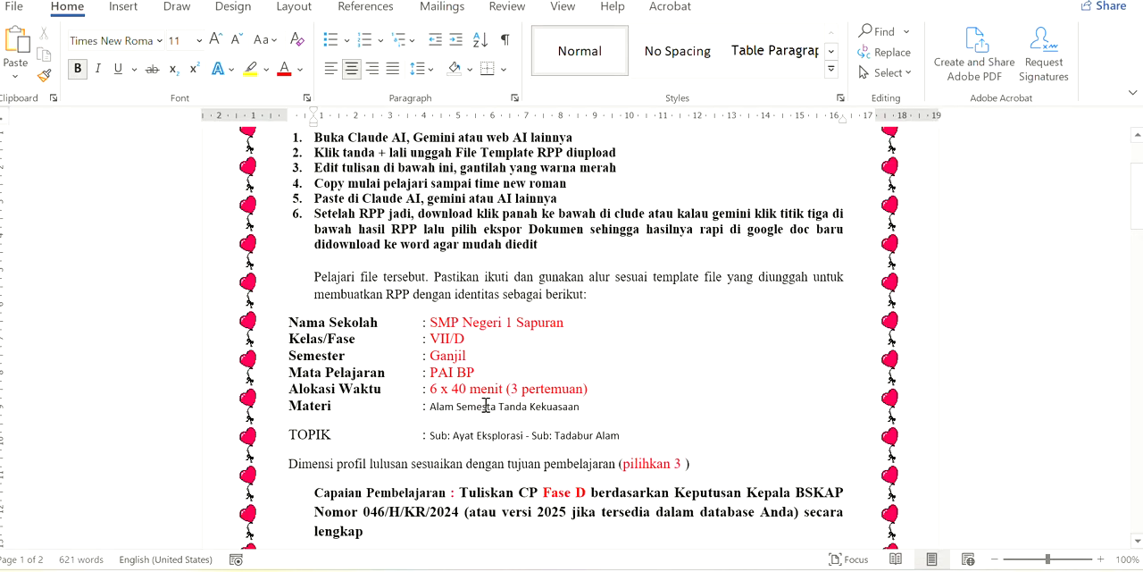
pyautogui.moveTo(430, 406); pyautogui.dragTo(582, 406)
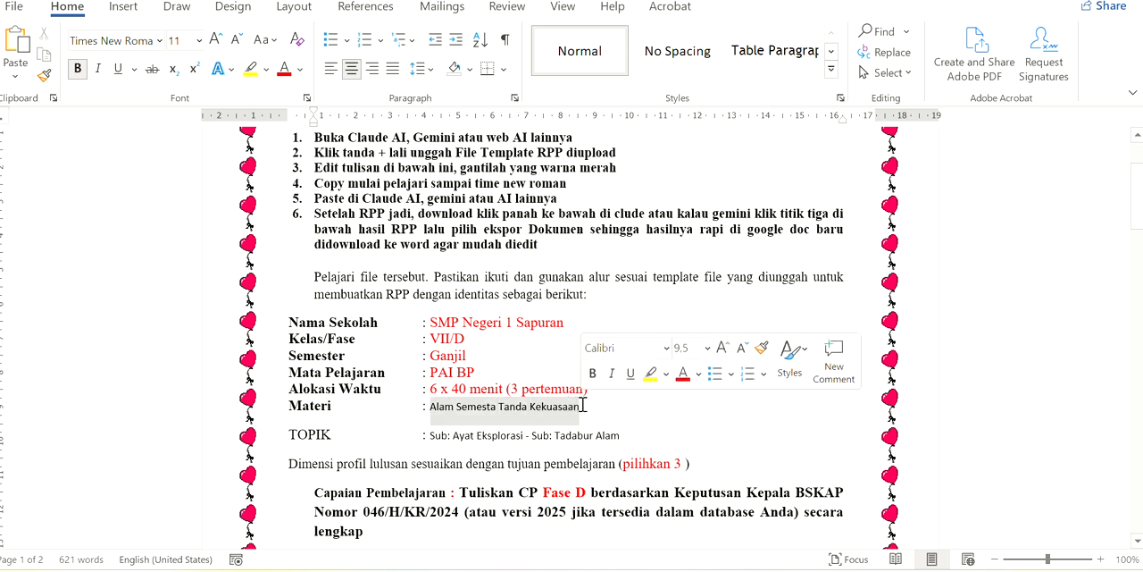
pyautogui.click(16, 40)
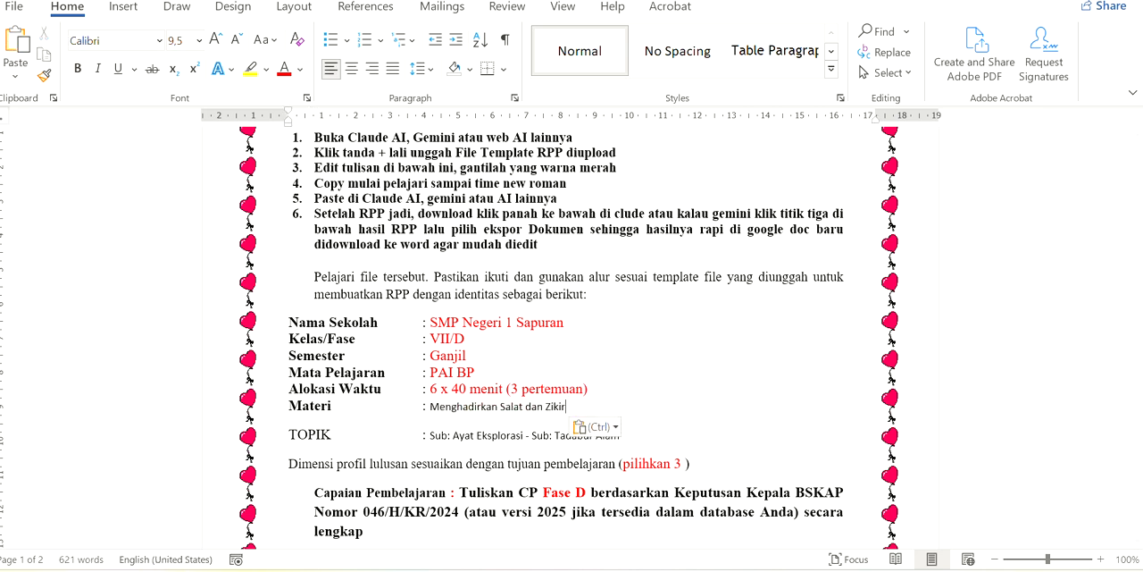
# Switch to the Alur_Tujuan_Pembelajaran document and copy the Bab 3 subtopics, Hikmah Salat and Keutamaan Zikir
pyautogui.moveTo(647, 570)
pyautogui.moveTo(842, 516)
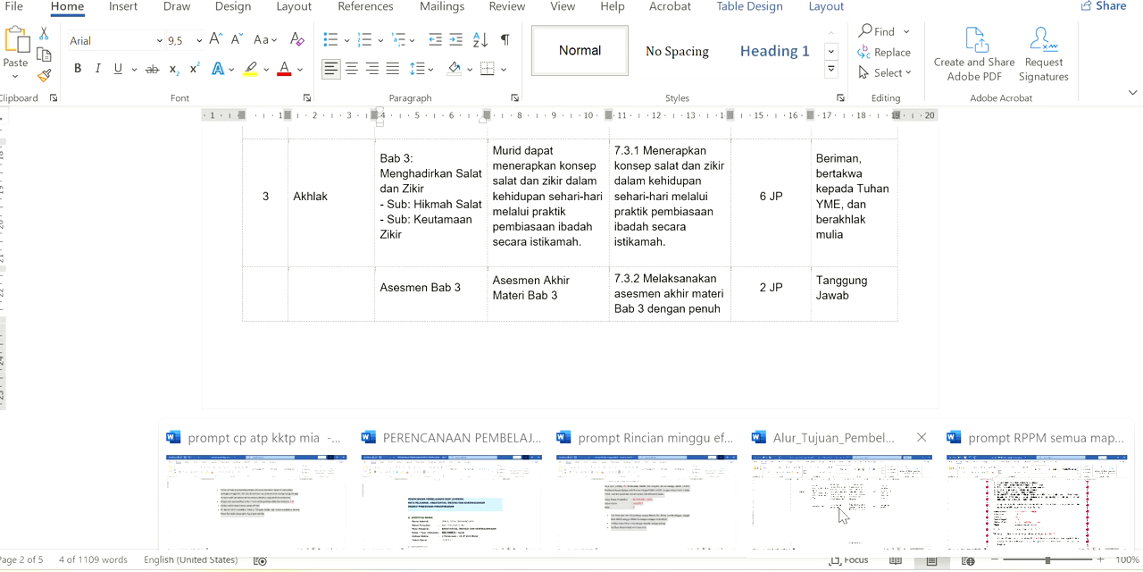
pyautogui.click(842, 513)
pyautogui.click(396, 211)
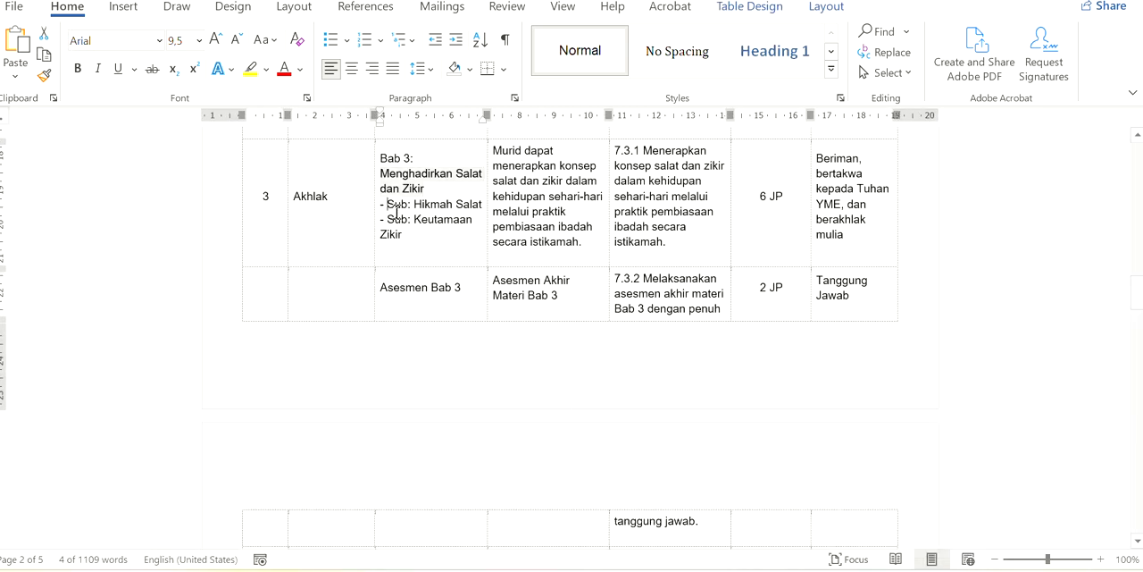
pyautogui.moveTo(396, 211); pyautogui.dragTo(416, 238)
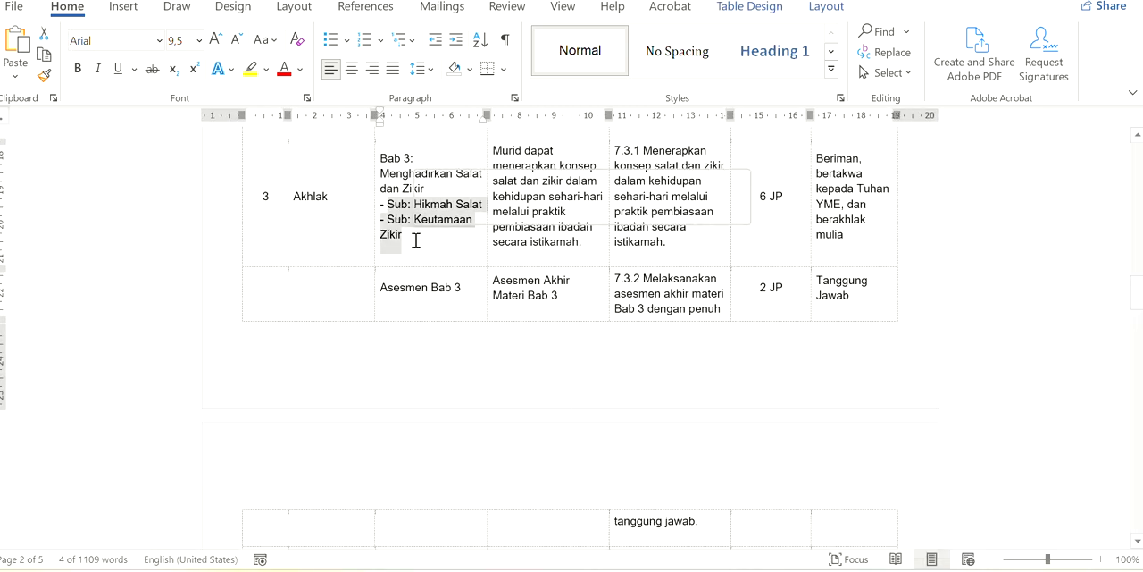
pyautogui.click(50, 59)
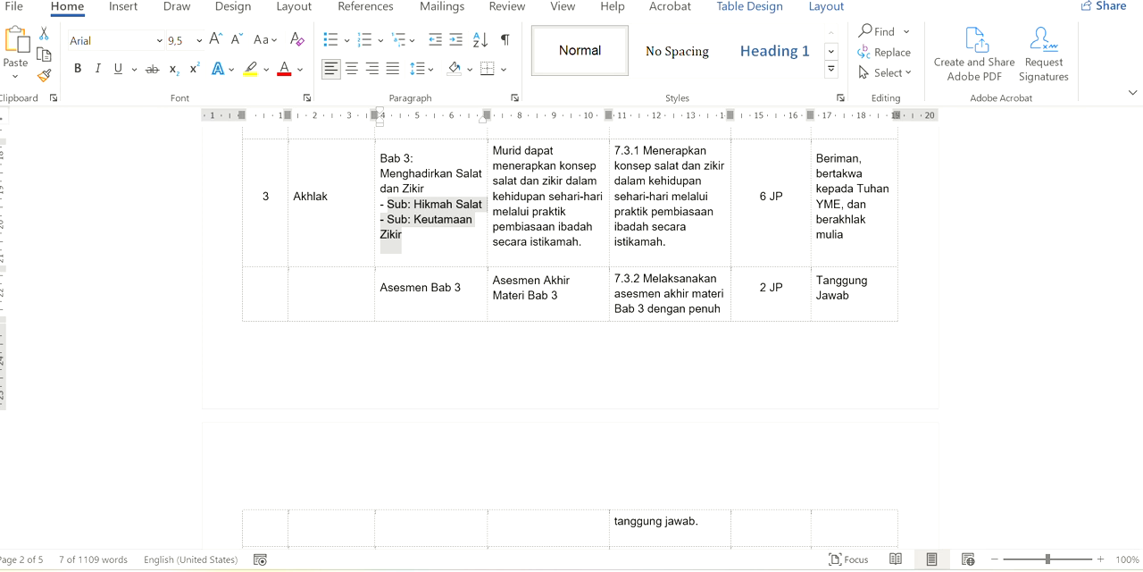
# In the RPPM prompt document, replace the TOPIK value with "Sub: Hikmah Salat - Sub: Keutamaan Zikir" on a single line
pyautogui.moveTo(646, 569)
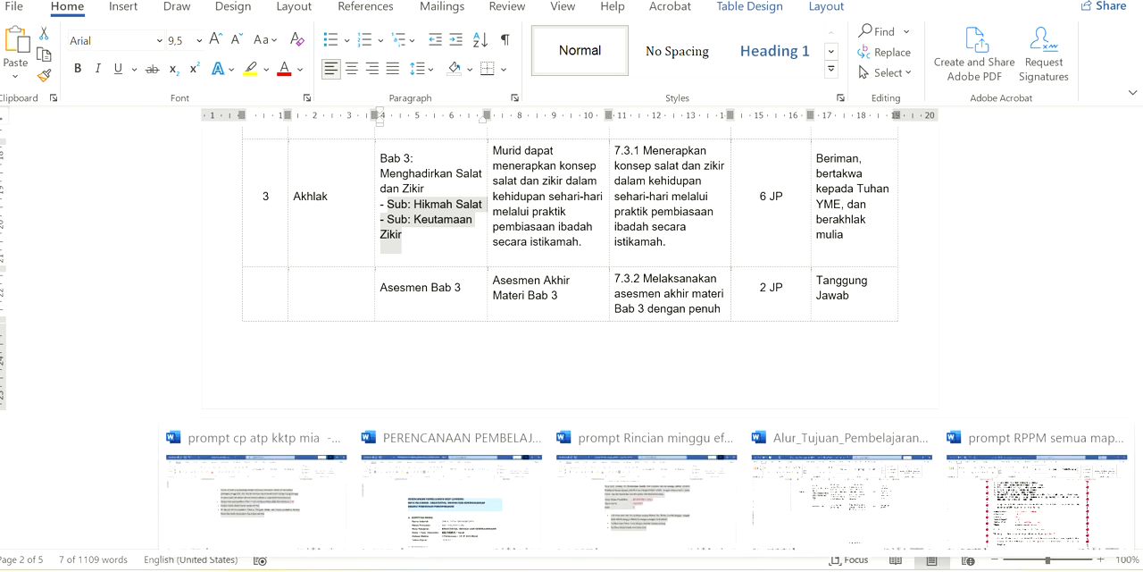
pyautogui.click(1014, 523)
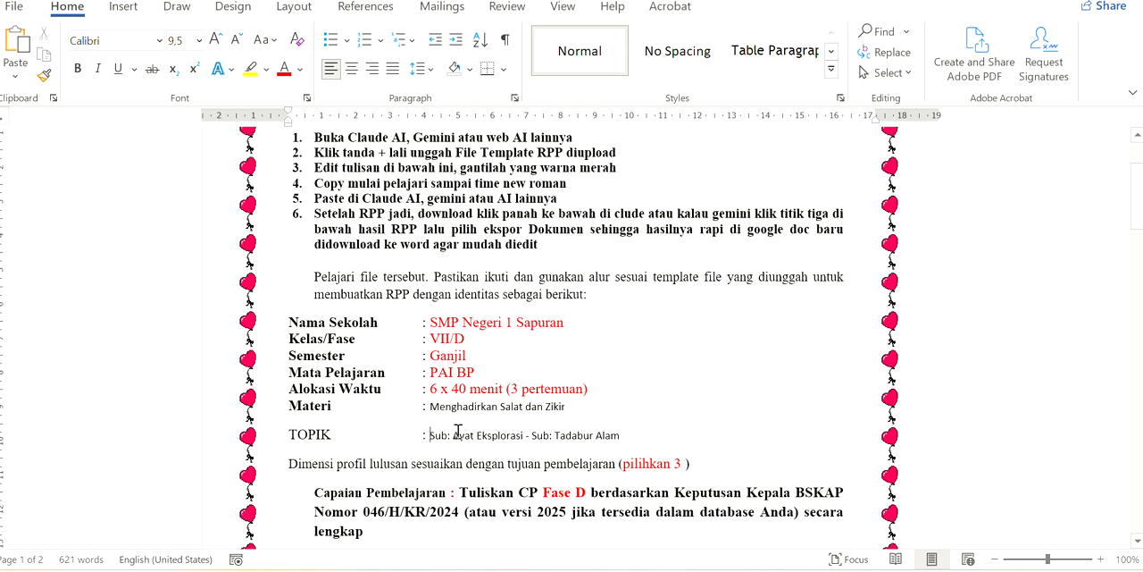
pyautogui.moveTo(458, 431); pyautogui.dragTo(612, 436)
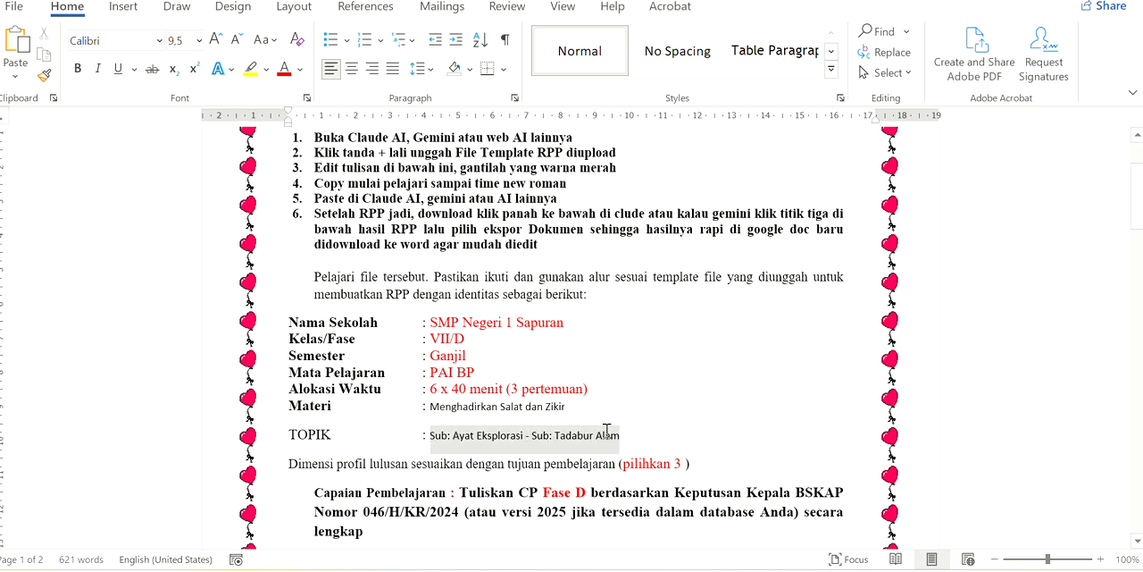
pyautogui.click(11, 52)
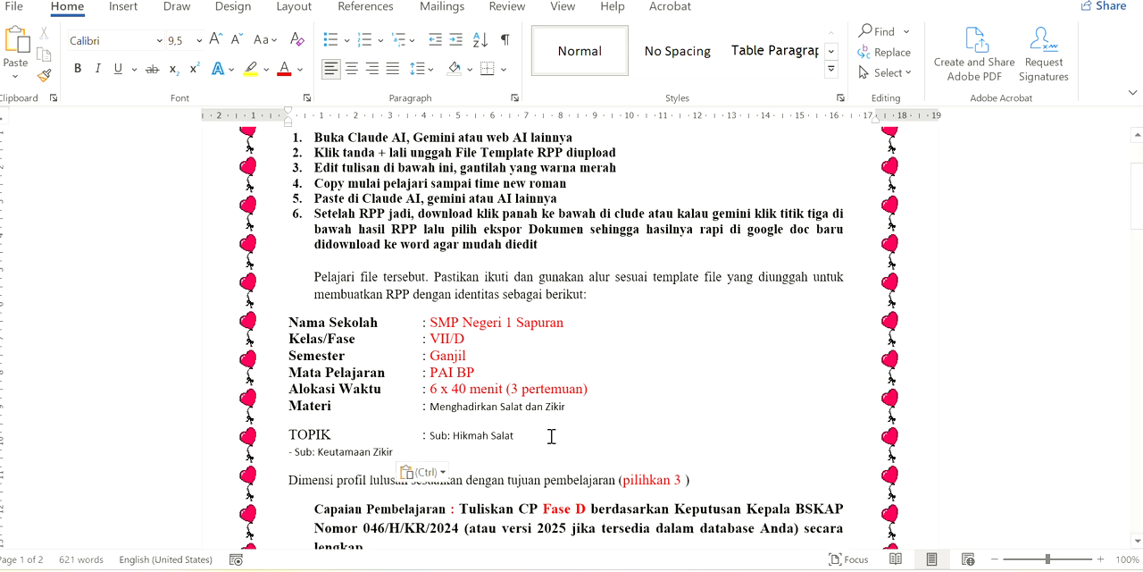
pyautogui.press('Delete')
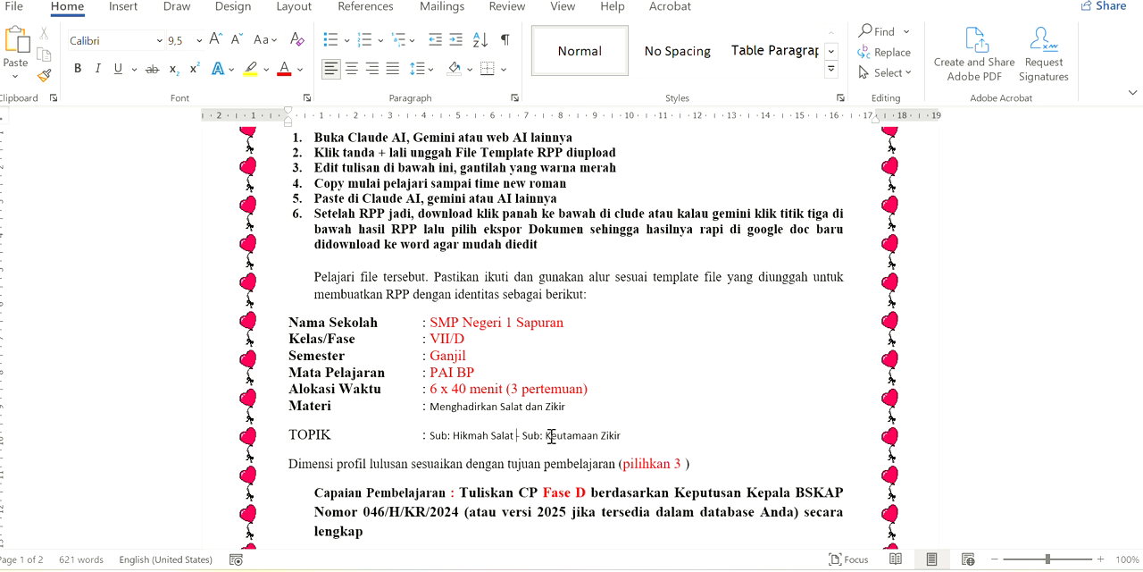
# Copy the Bab 3 learning objective, starting "Murid dapat menerapkan konsep salat dan zikir", from the Alur_Tujuan_Pembelajaran document
pyautogui.click(1136, 541)
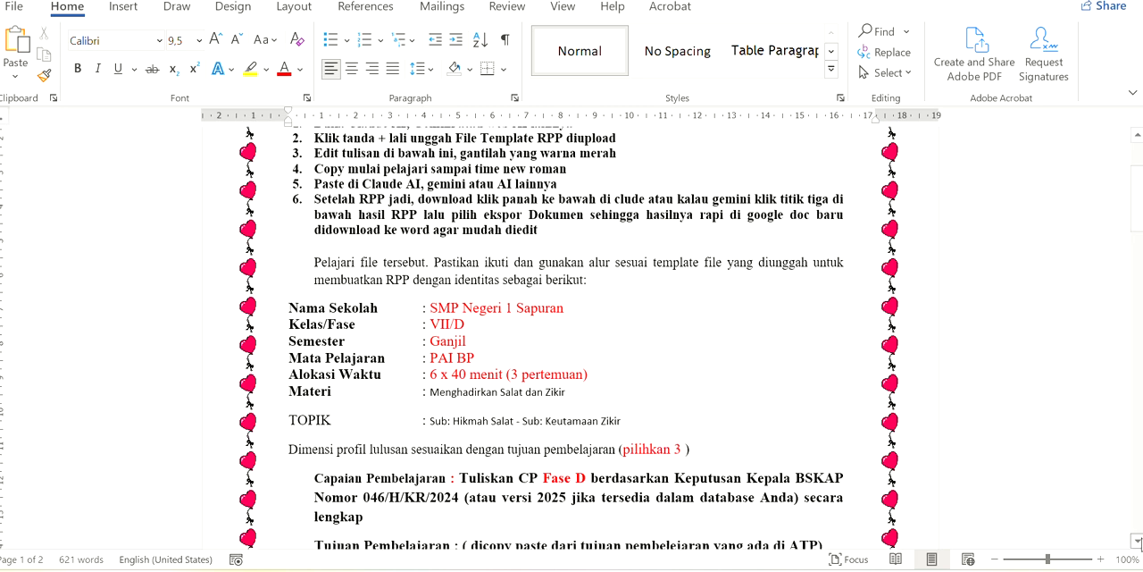
pyautogui.click(1138, 542)
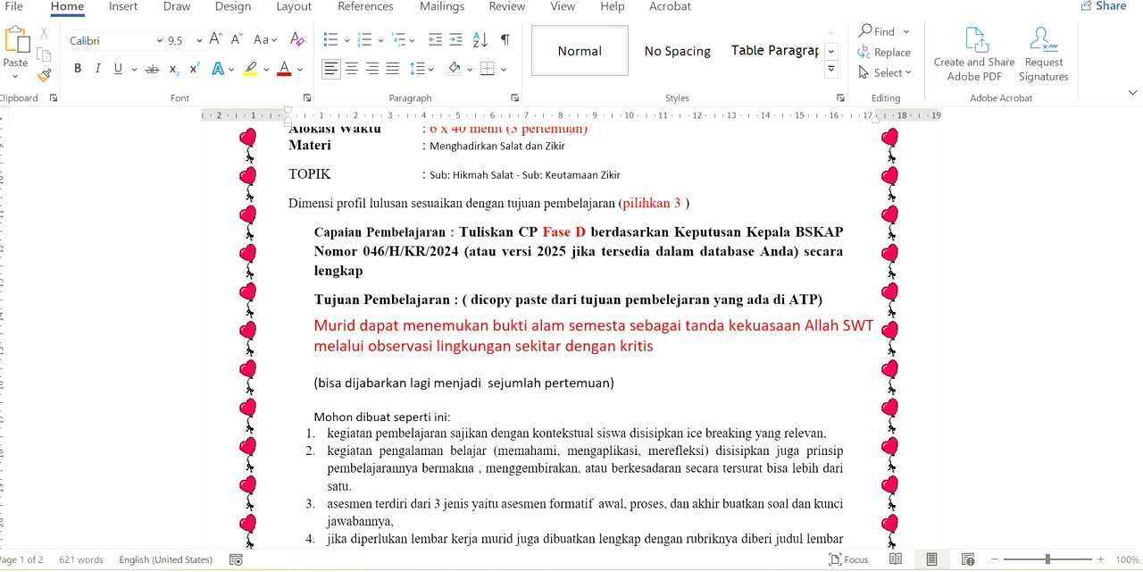
pyautogui.moveTo(647, 570)
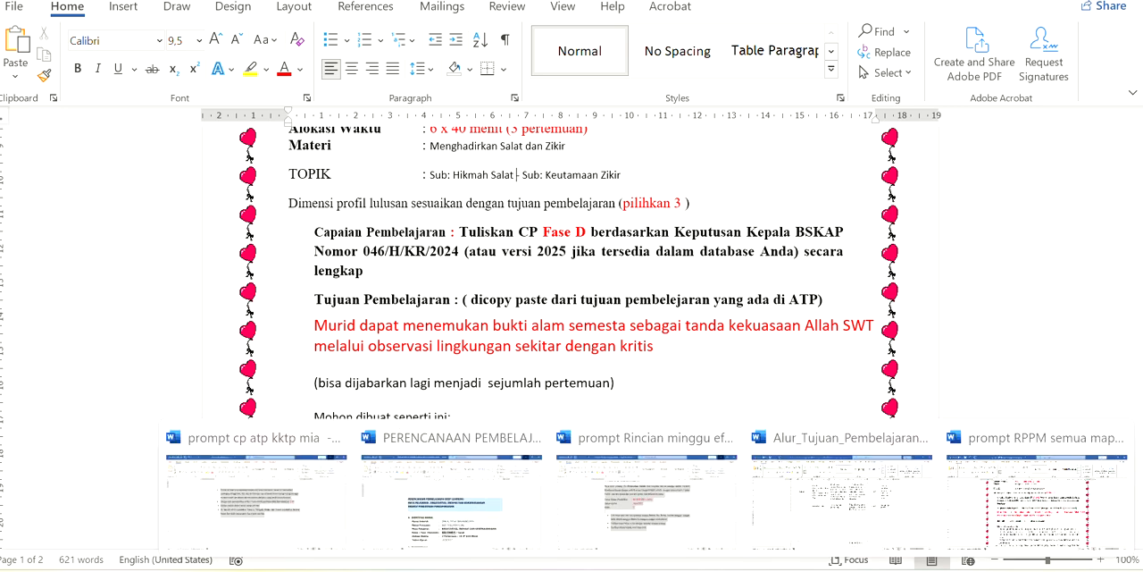
pyautogui.click(830, 498)
pyautogui.click(492, 152)
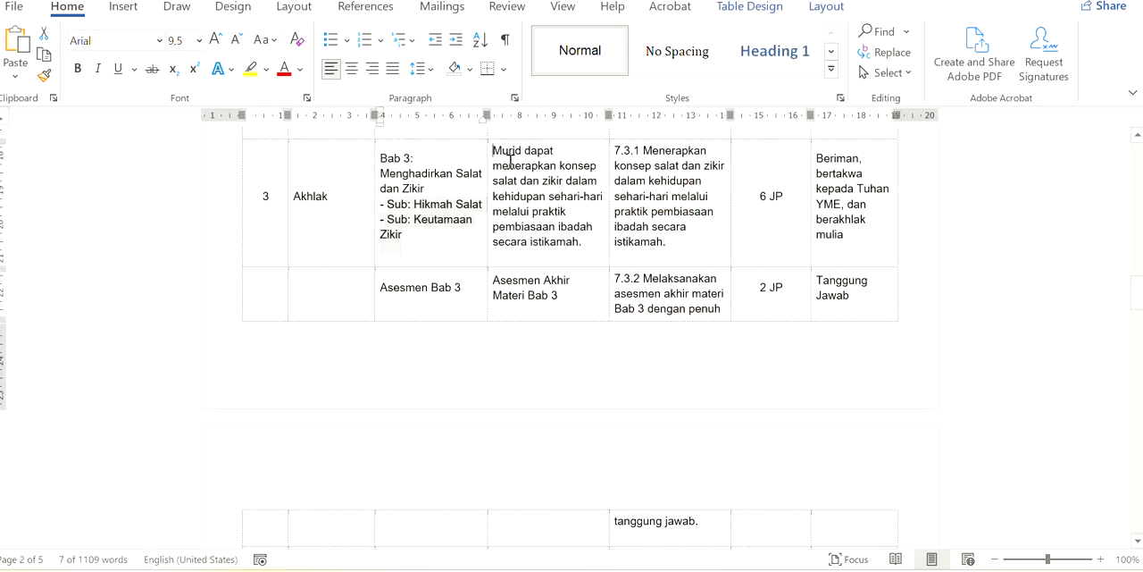
pyautogui.moveTo(510, 159); pyautogui.dragTo(582, 243)
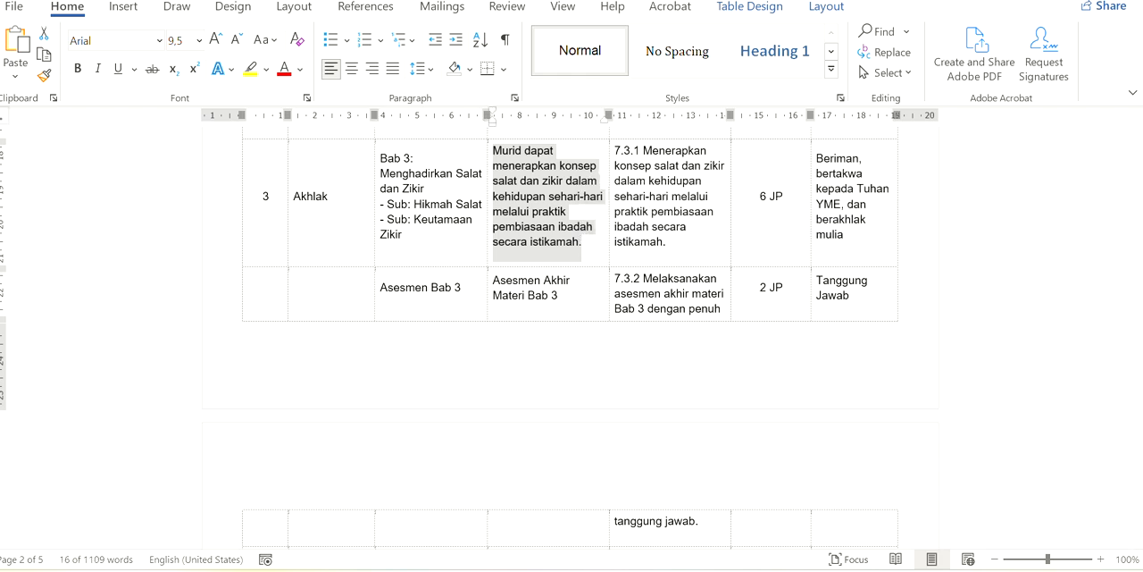
# Replace the red objective under Tujuan Pembelajaran in the RPPM prompt with the copied one and colour that paragraph red
pyautogui.moveTo(647, 570)
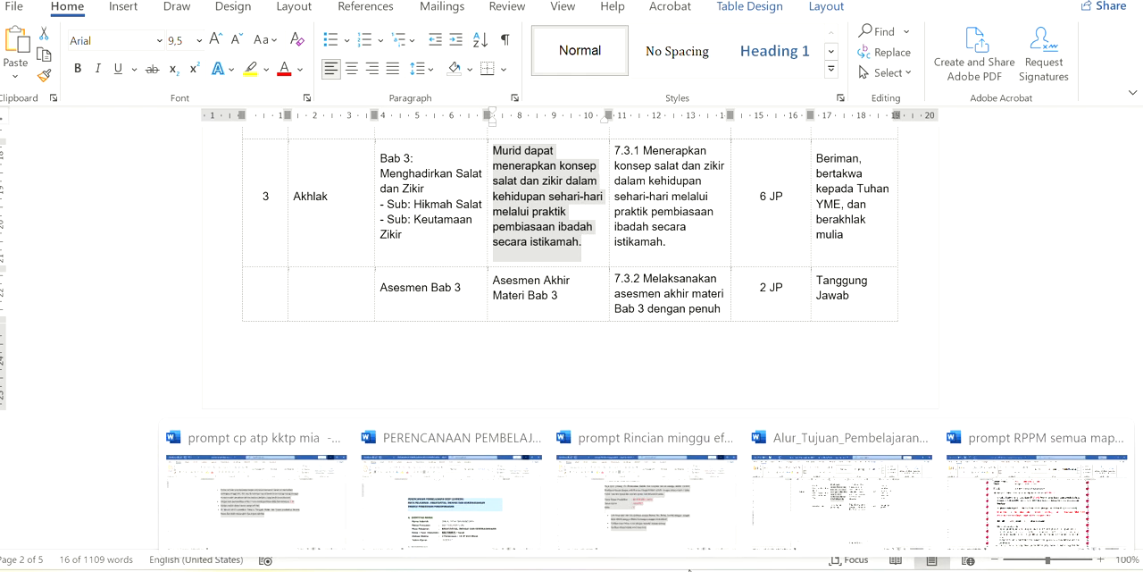
pyautogui.click(1027, 505)
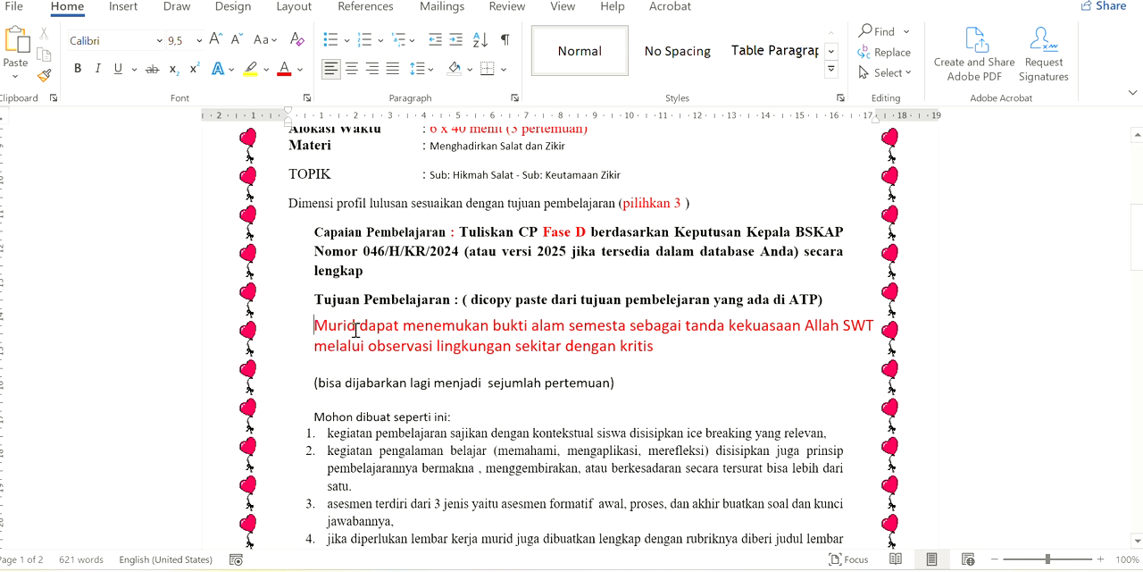
pyautogui.moveTo(355, 330); pyautogui.dragTo(639, 362)
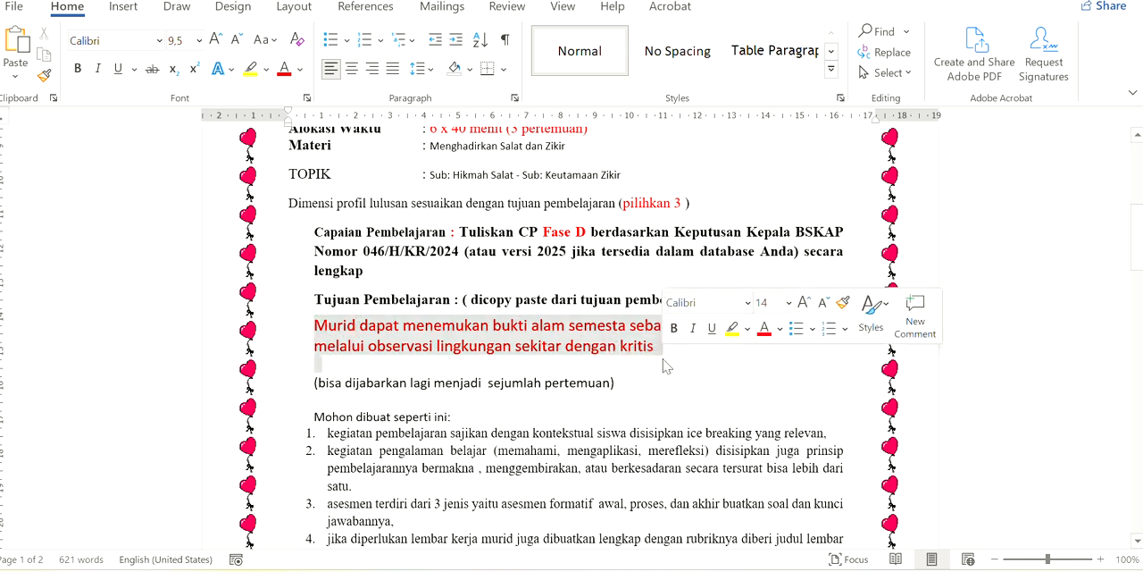
pyautogui.click(15, 40)
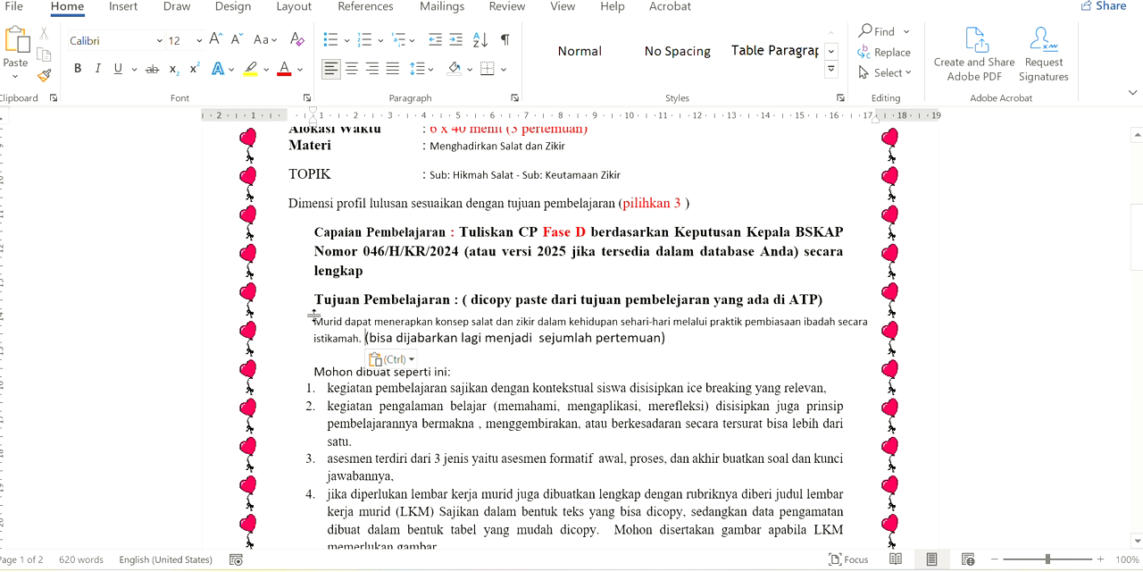
pyautogui.moveTo(333, 317); pyautogui.dragTo(677, 341)
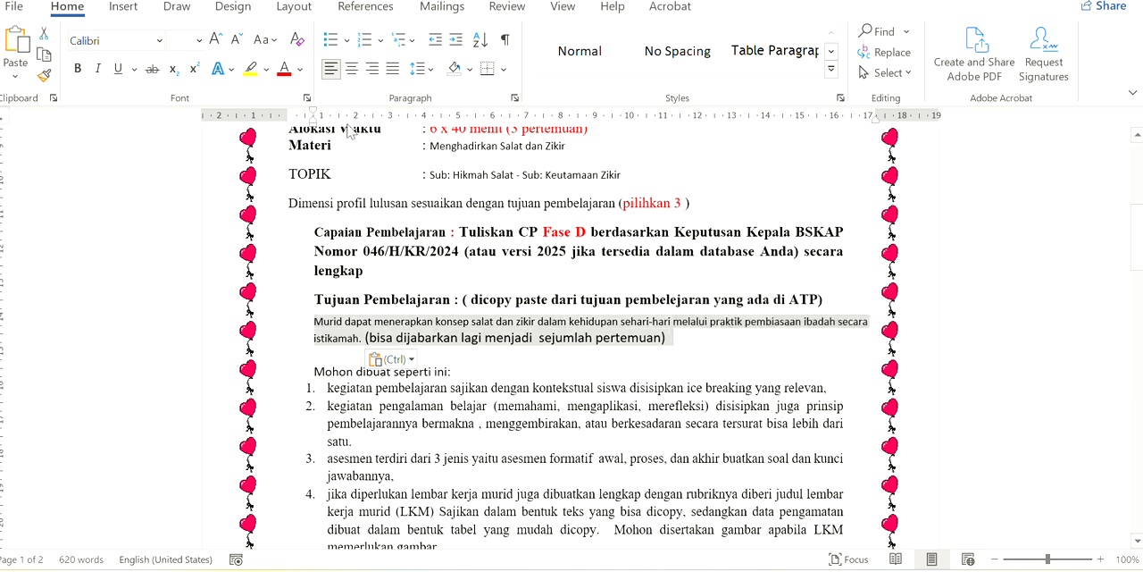
pyautogui.click(283, 72)
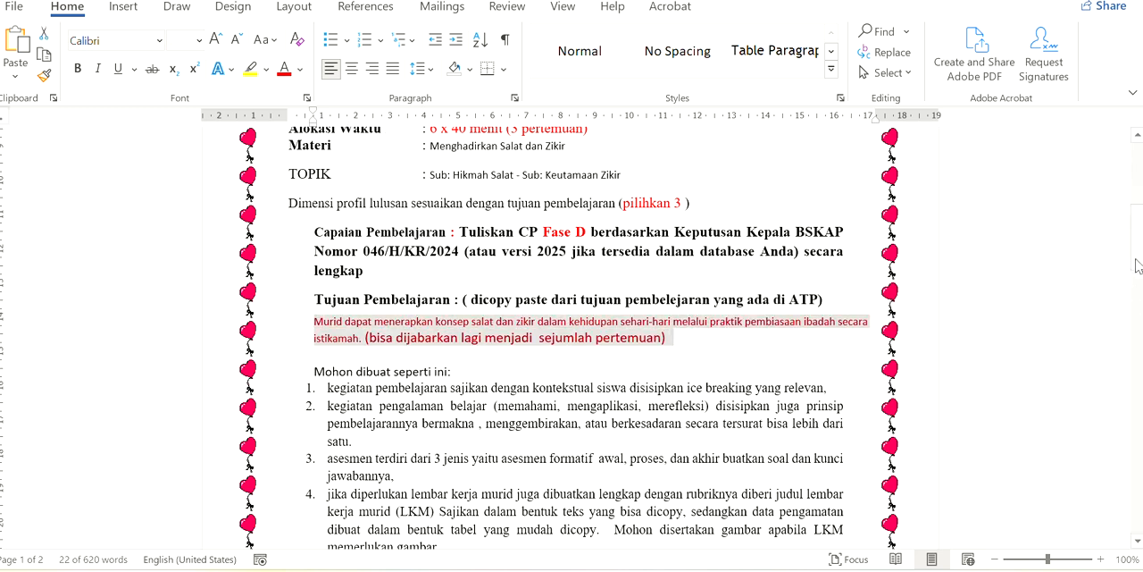
# Copy the prompt text from "Pelajari file tersebut" through the closing line "font Times new roman 12"
pyautogui.scroll(8, 434, 396)
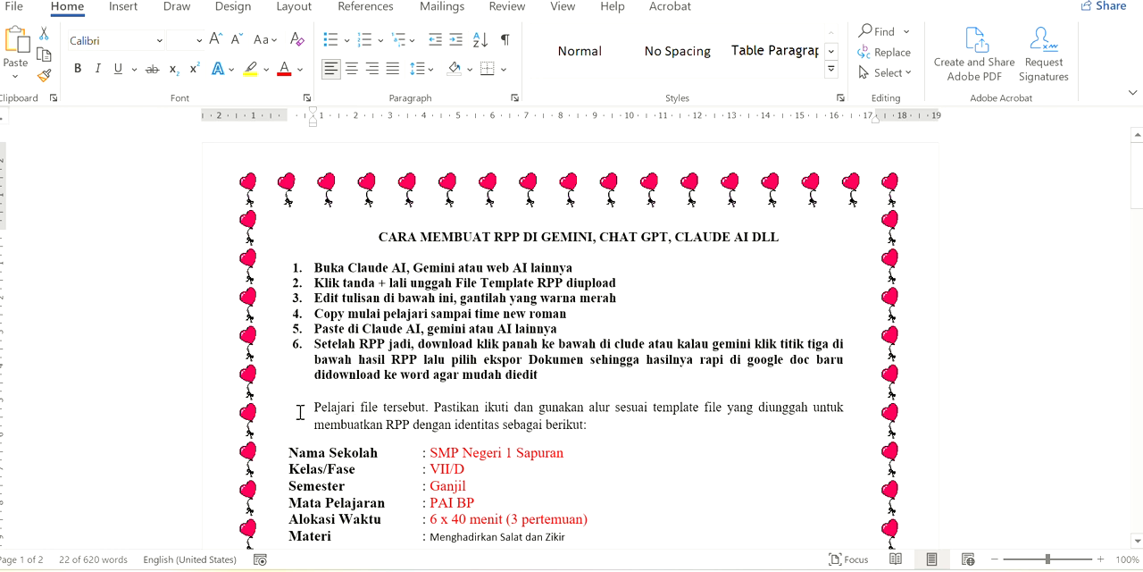
pyautogui.moveTo(311, 407); pyautogui.dragTo(715, 527)
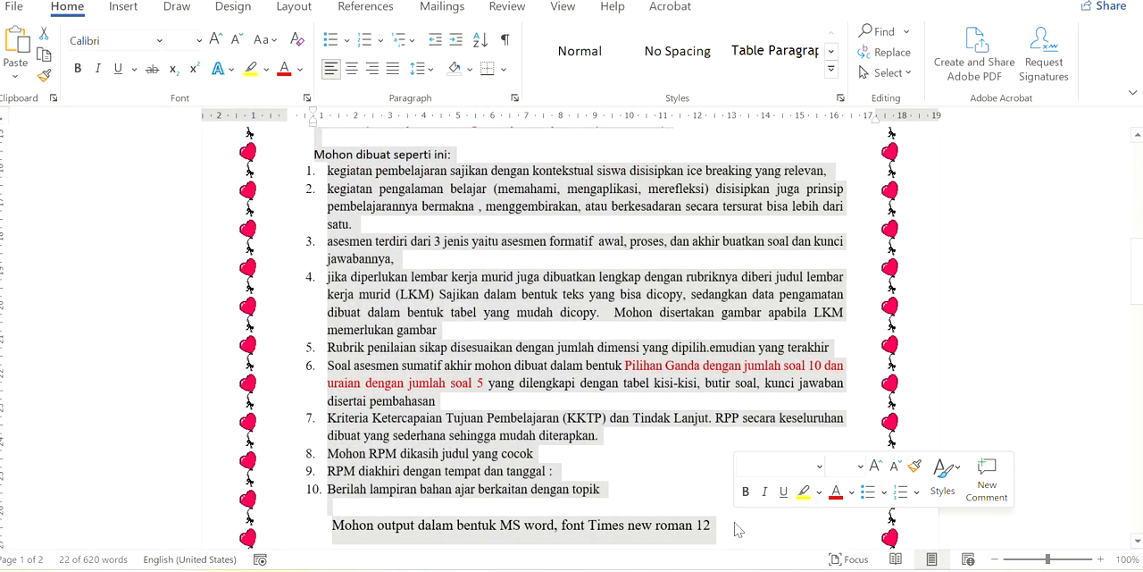
pyautogui.click(41, 58)
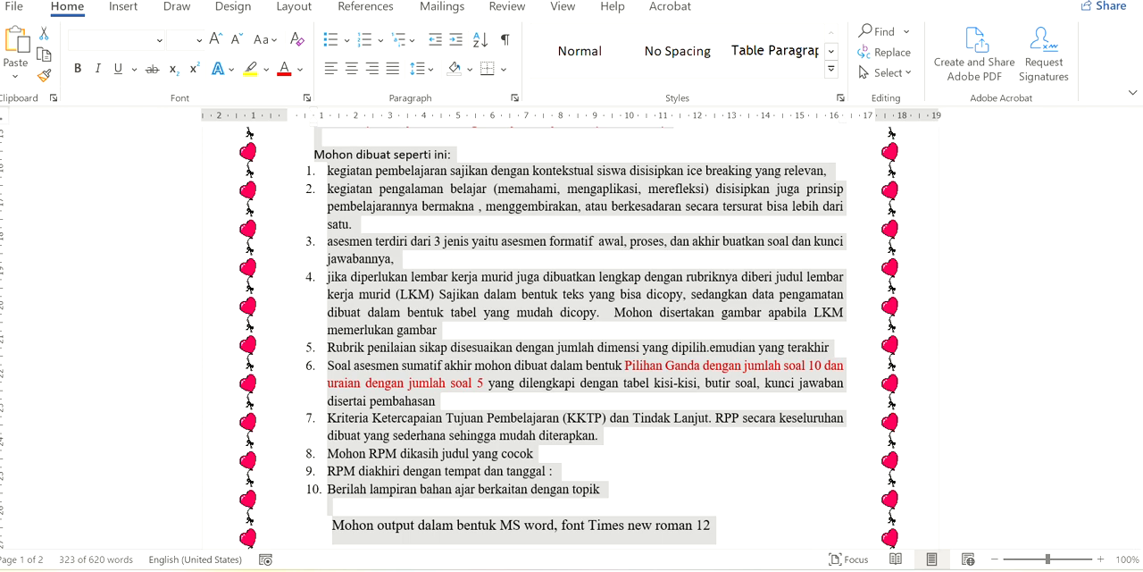
# Switch to the Claude chat, paste the copied prompt below the attached template and send the message
pyautogui.click(821, 570)
pyautogui.click(376, 475)
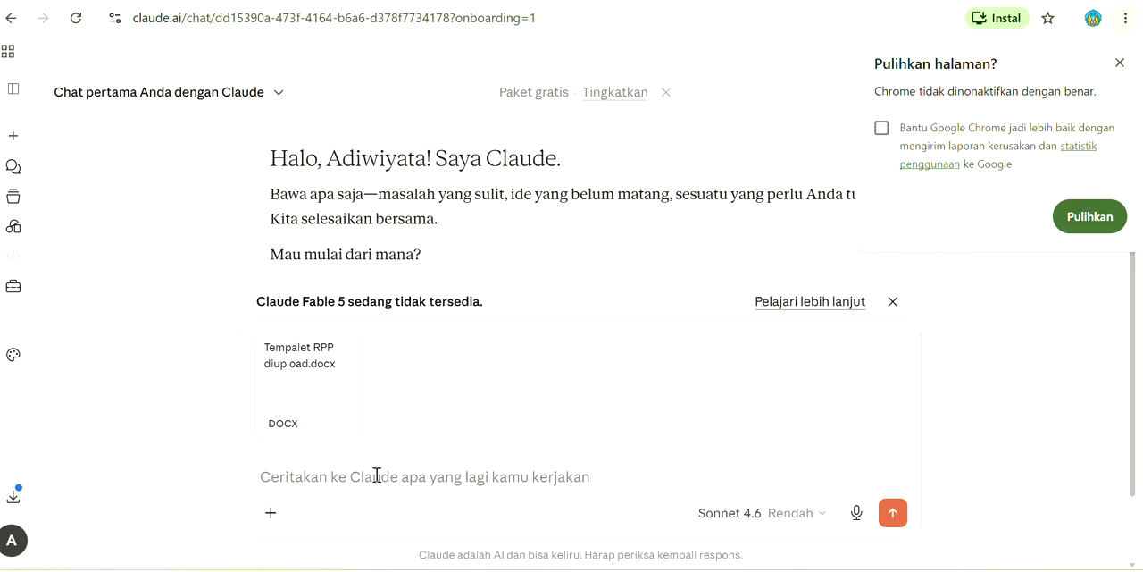
pyautogui.hotkey('ctrl', 'v')
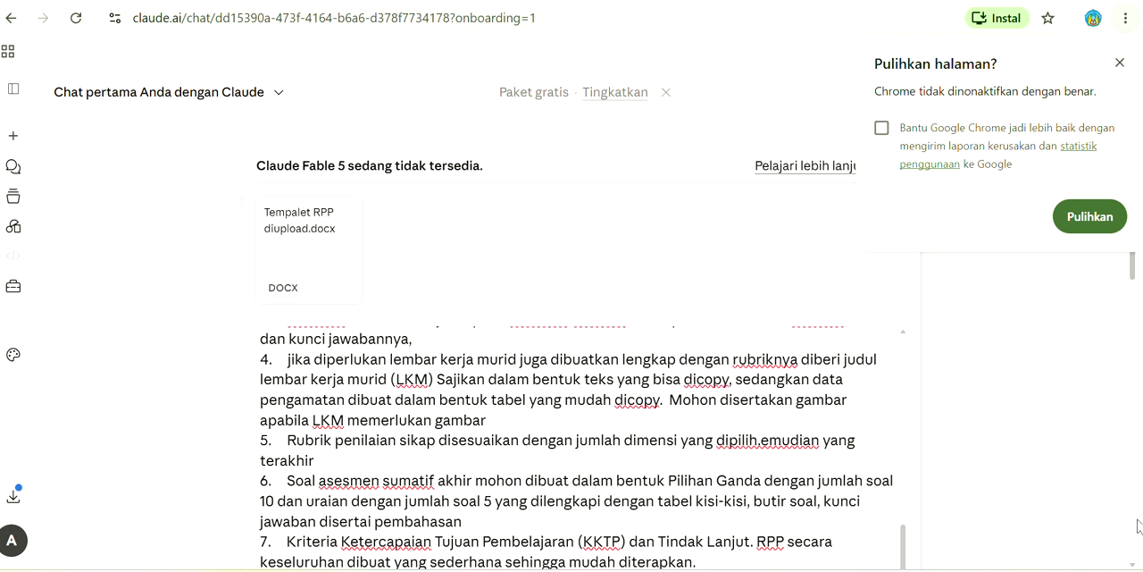
pyautogui.scroll(-2, 1136, 563)
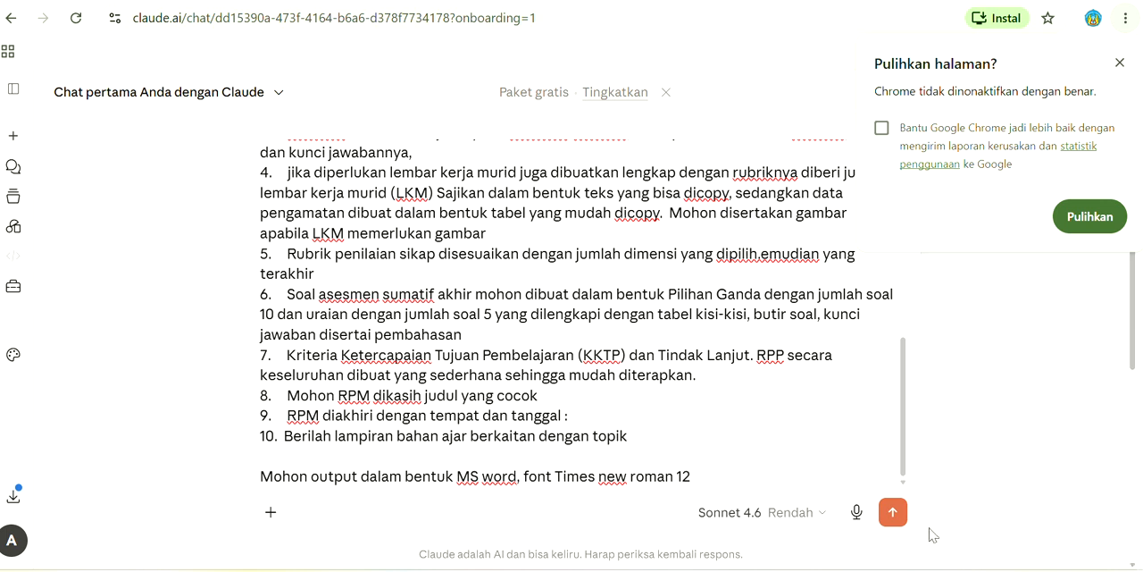
pyautogui.click(892, 525)
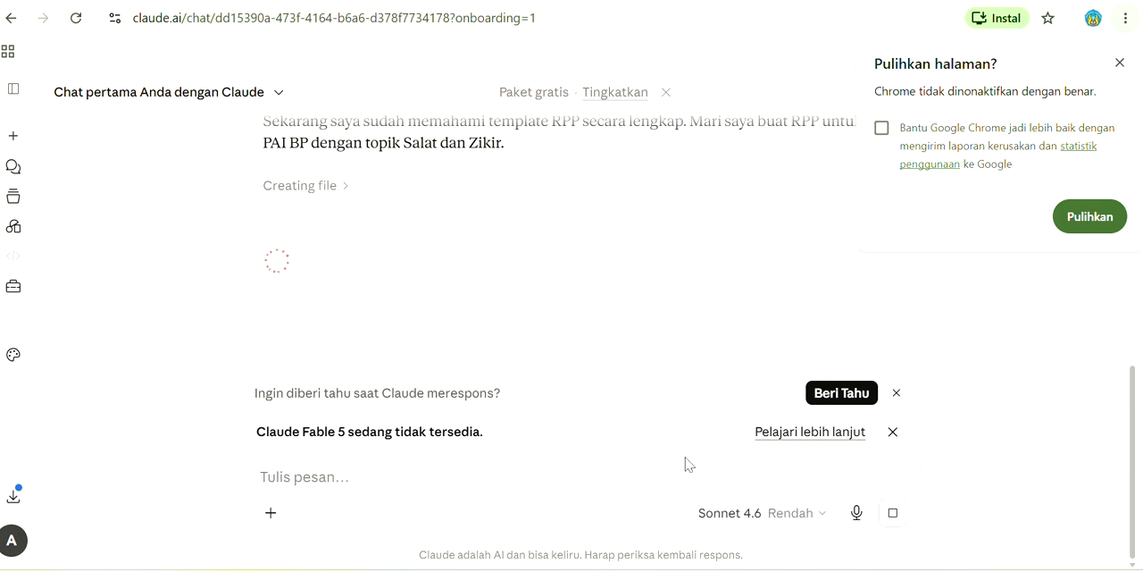
# Open the document "2. RPM_PAI_BP_Asmaulhusna_AlAlim_AlKhabir" from the Pesanan PAI folder in Downloads
pyautogui.click(618, 569)
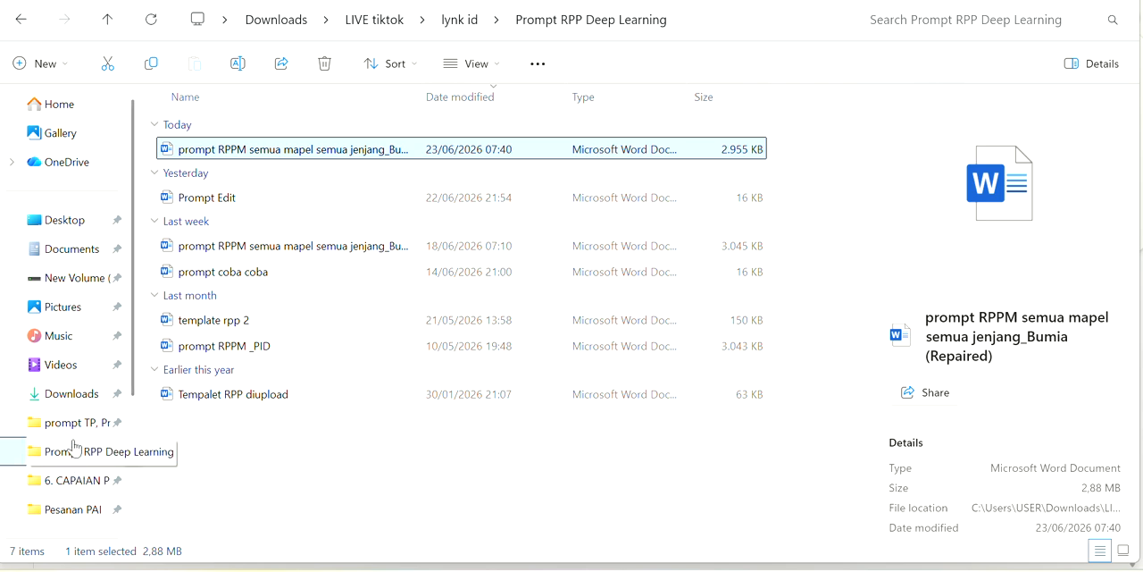
pyautogui.click(63, 398)
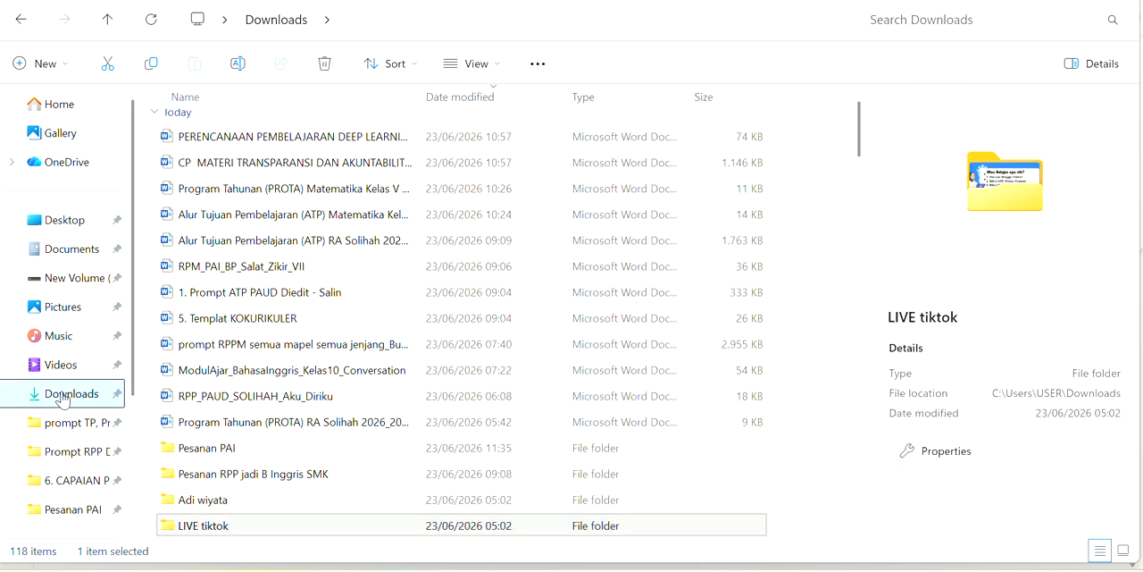
pyautogui.doubleClick(261, 475)
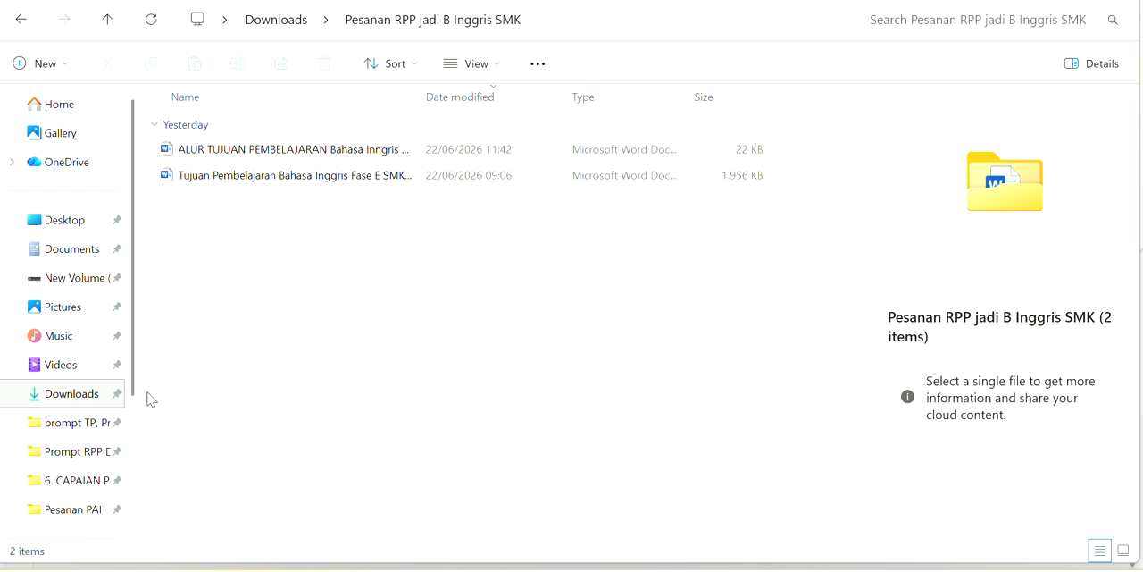
pyautogui.click(18, 22)
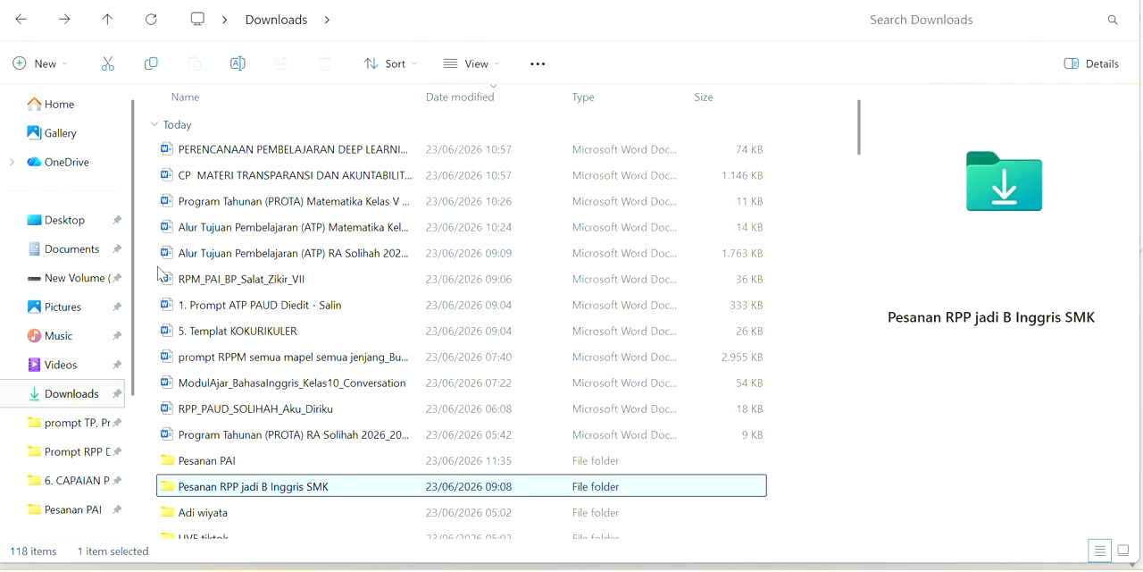
pyautogui.click(205, 466)
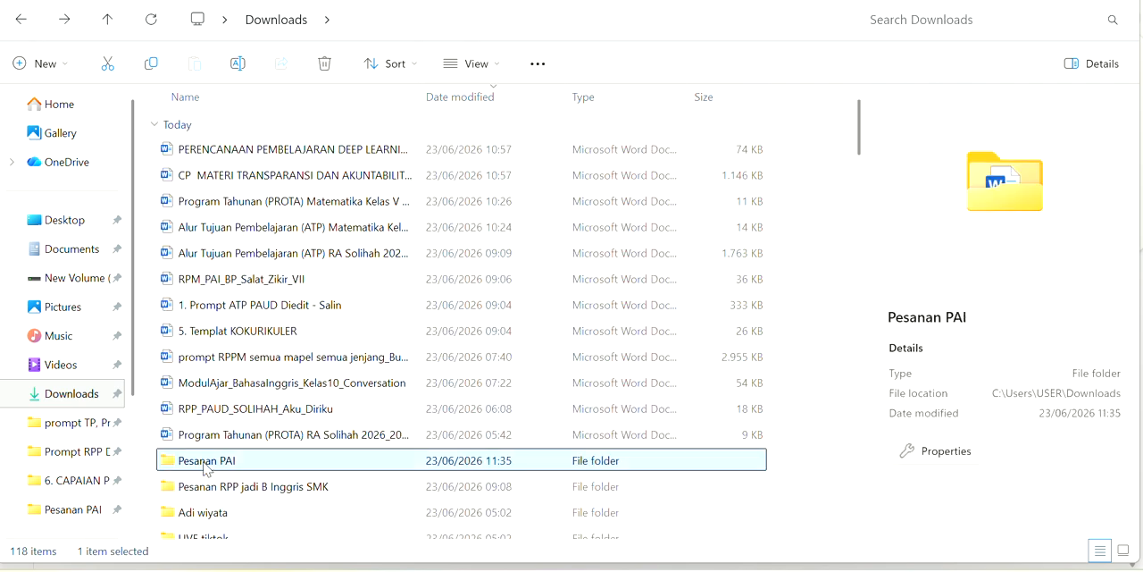
pyautogui.doubleClick(205, 465)
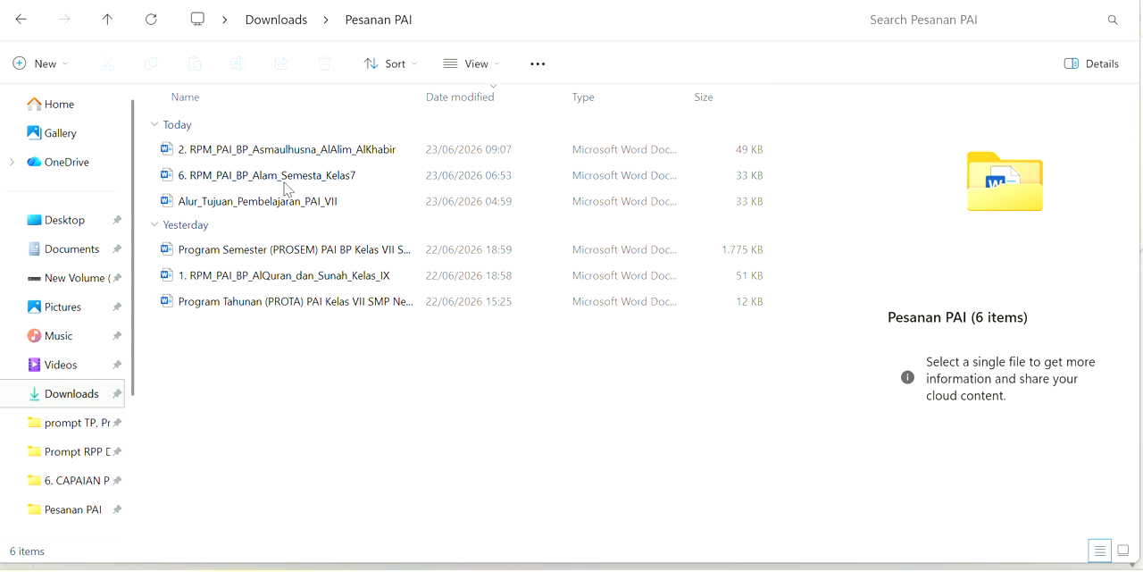
pyautogui.doubleClick(271, 153)
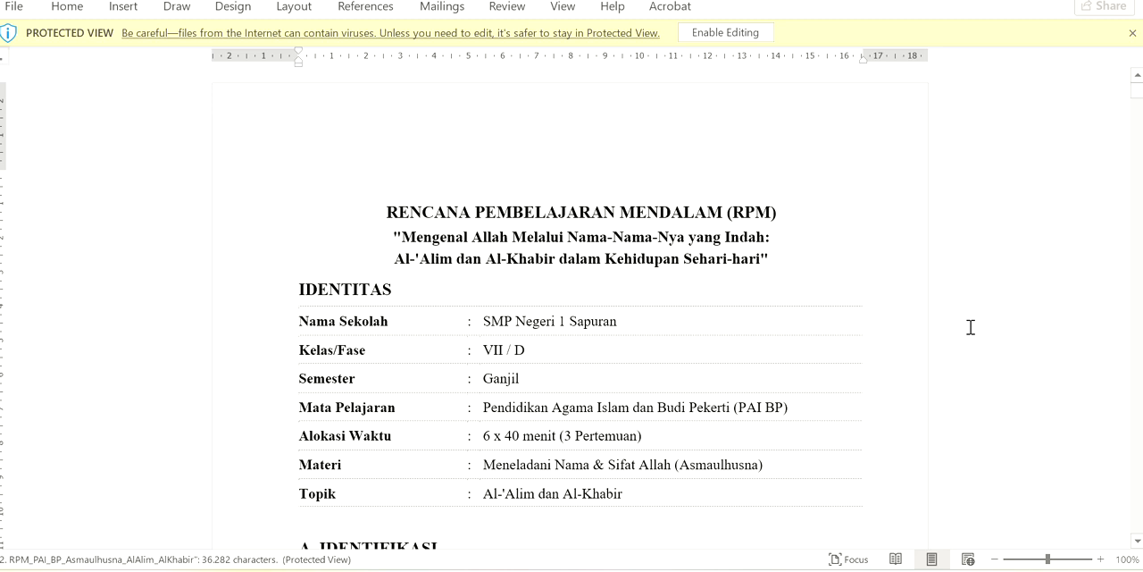
# Review the title and the IDENTITAS details at the start of the Asmaulhusna lesson plan
pyautogui.click(1138, 541)
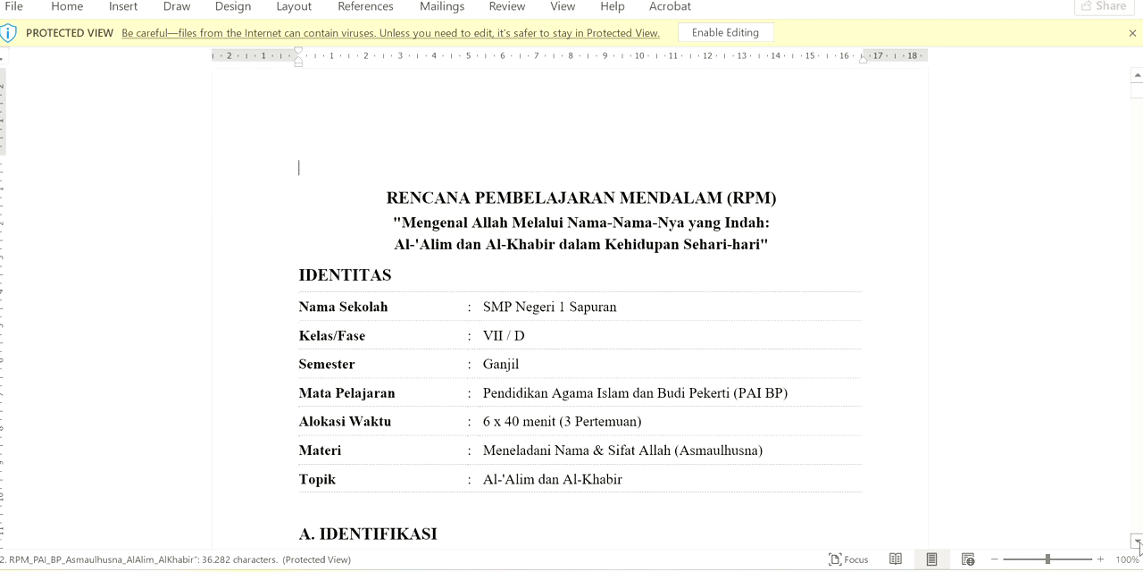
pyautogui.click(1138, 541)
pyautogui.click(1138, 541)
pyautogui.click(1138, 541)
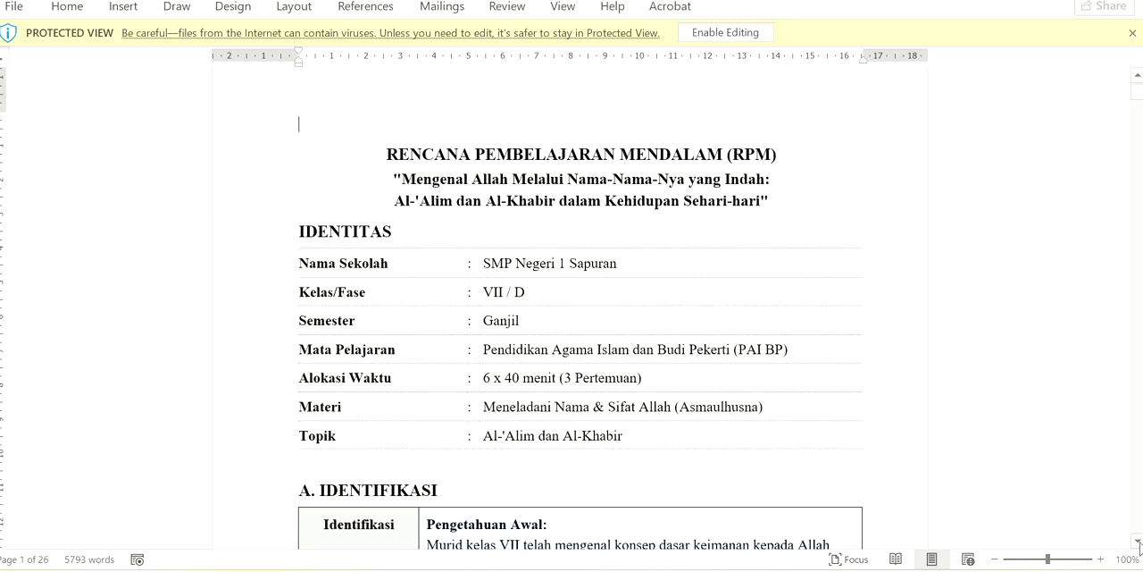
pyautogui.click(1138, 542)
pyautogui.click(1138, 541)
pyautogui.click(1138, 541)
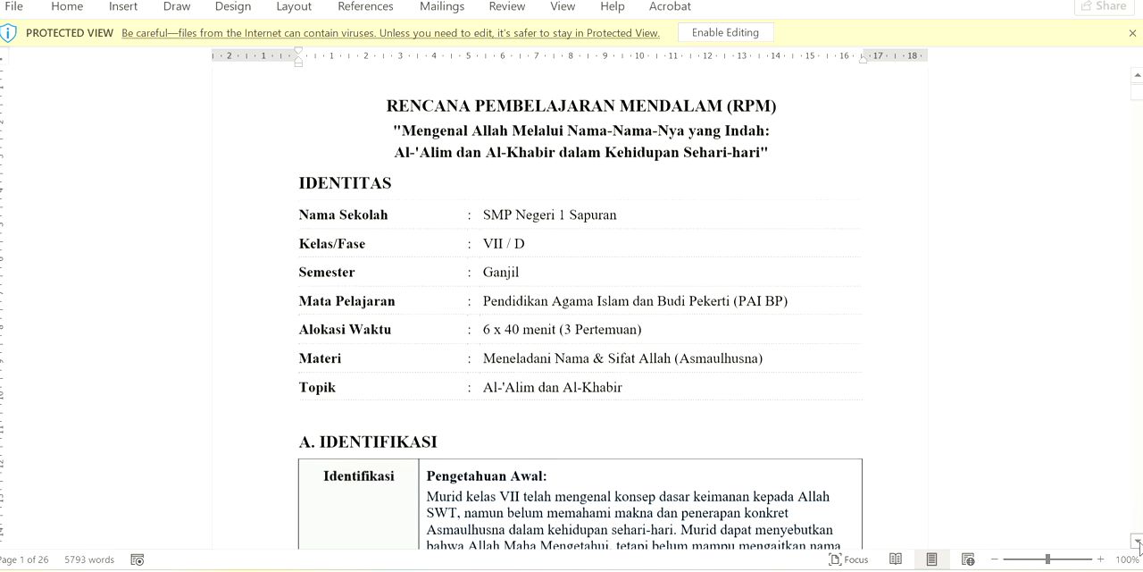
pyautogui.click(1138, 541)
pyautogui.click(1138, 543)
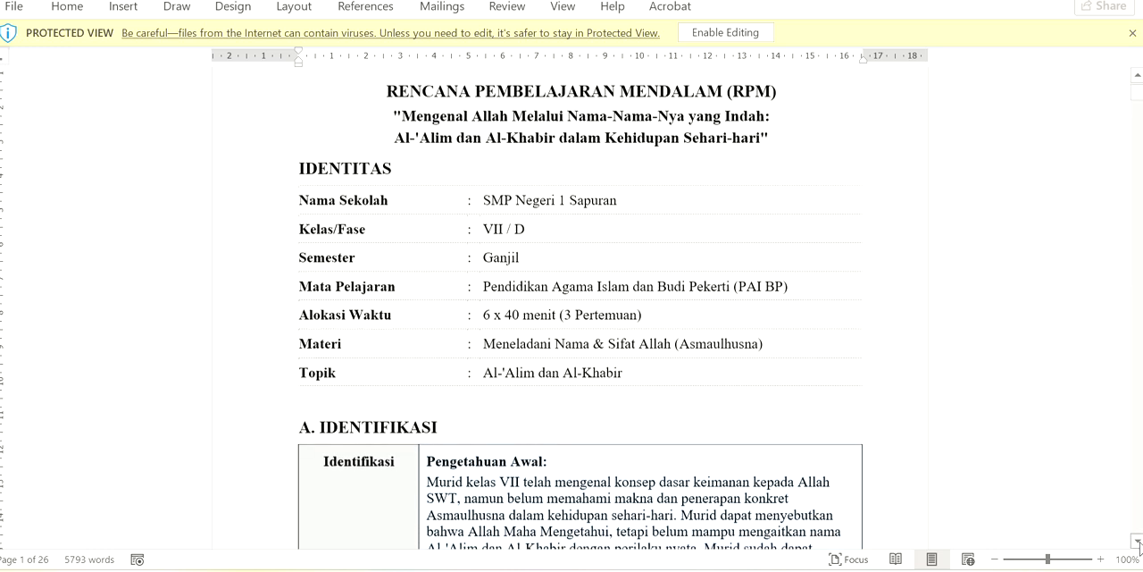
pyautogui.click(1138, 542)
pyautogui.click(1138, 542)
pyautogui.click(1138, 542)
pyautogui.click(1138, 543)
pyautogui.click(1138, 542)
pyautogui.click(1138, 542)
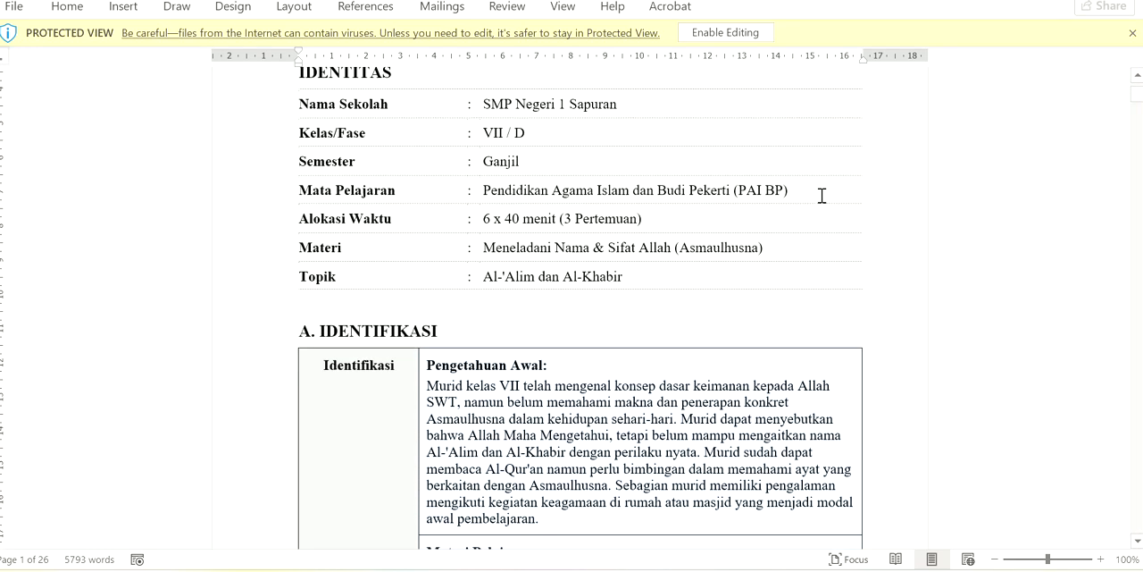
# Read the A. IDENTIFIKASI section, covering prior knowledge, subject matter, graduate profile dimensions and cross-disciplinary links
pyautogui.click(1138, 542)
pyautogui.click(1138, 543)
pyautogui.click(1138, 543)
pyautogui.click(1138, 542)
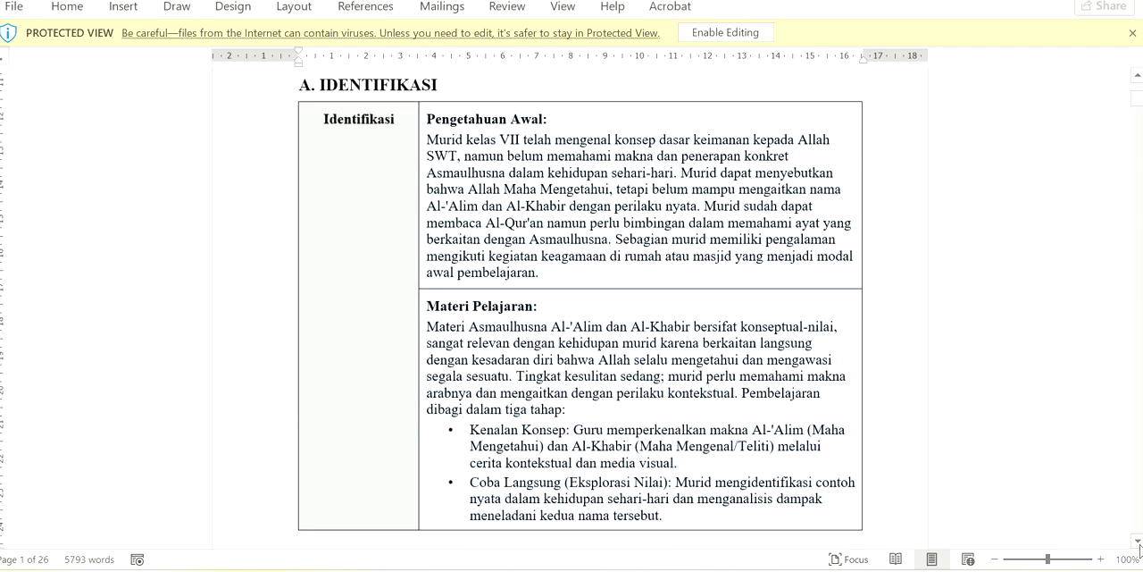
pyautogui.click(1138, 542)
pyautogui.click(1138, 542)
pyautogui.click(1138, 542)
pyautogui.click(1138, 543)
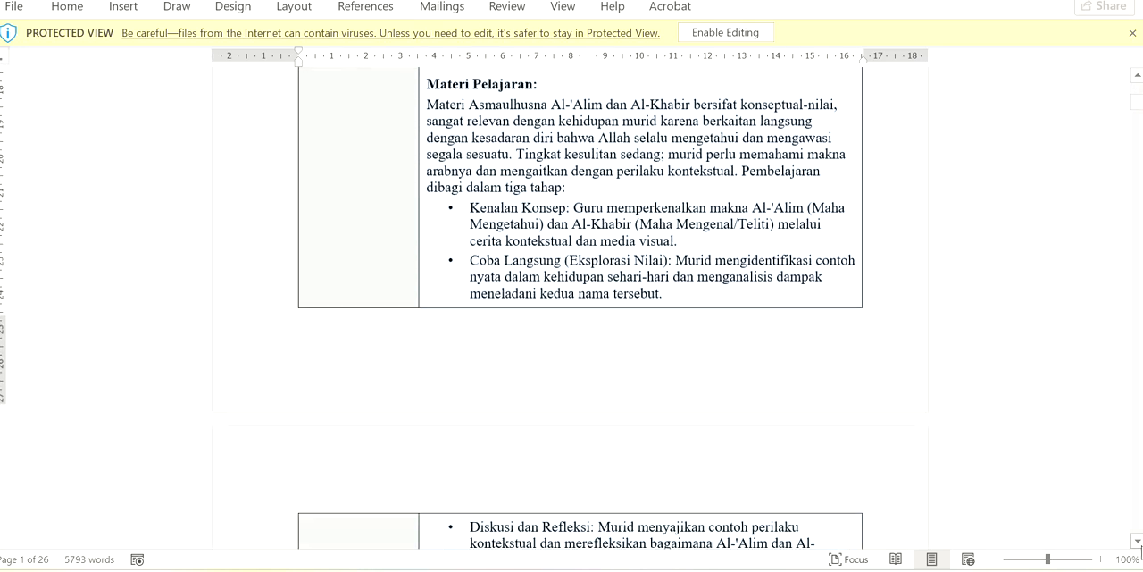
pyautogui.click(1138, 543)
pyautogui.click(1138, 542)
pyautogui.click(1138, 543)
pyautogui.click(1138, 543)
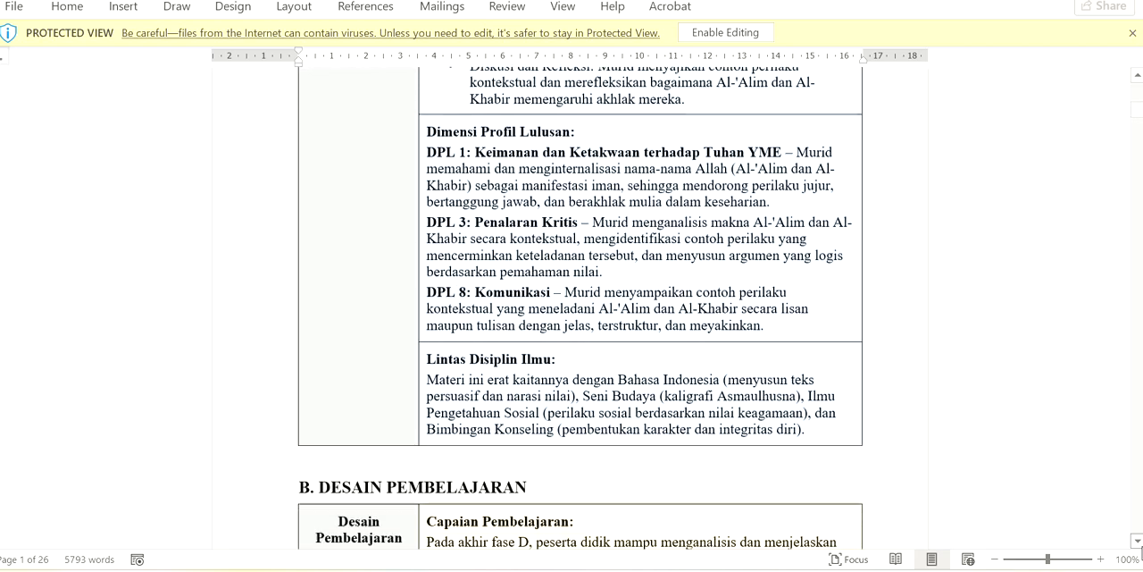
# Examine the B. DESAIN PEMBELAJARAN section from Capaian Pembelajaran through Pemanfaatan Digital
pyautogui.click(1138, 542)
pyautogui.click(1138, 543)
pyautogui.click(1138, 542)
pyautogui.click(1138, 542)
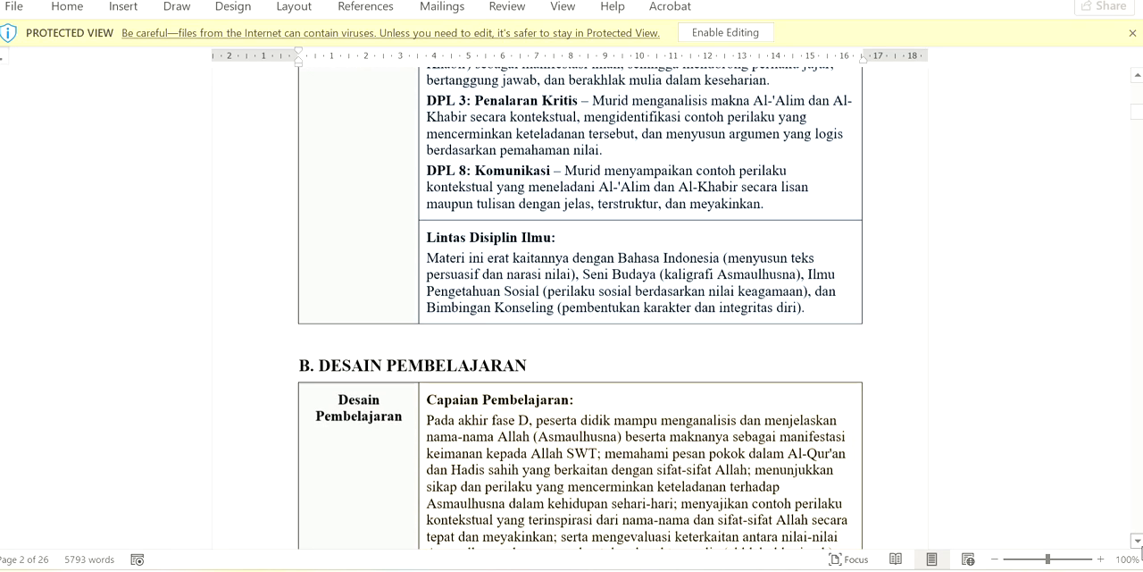
pyautogui.click(1138, 542)
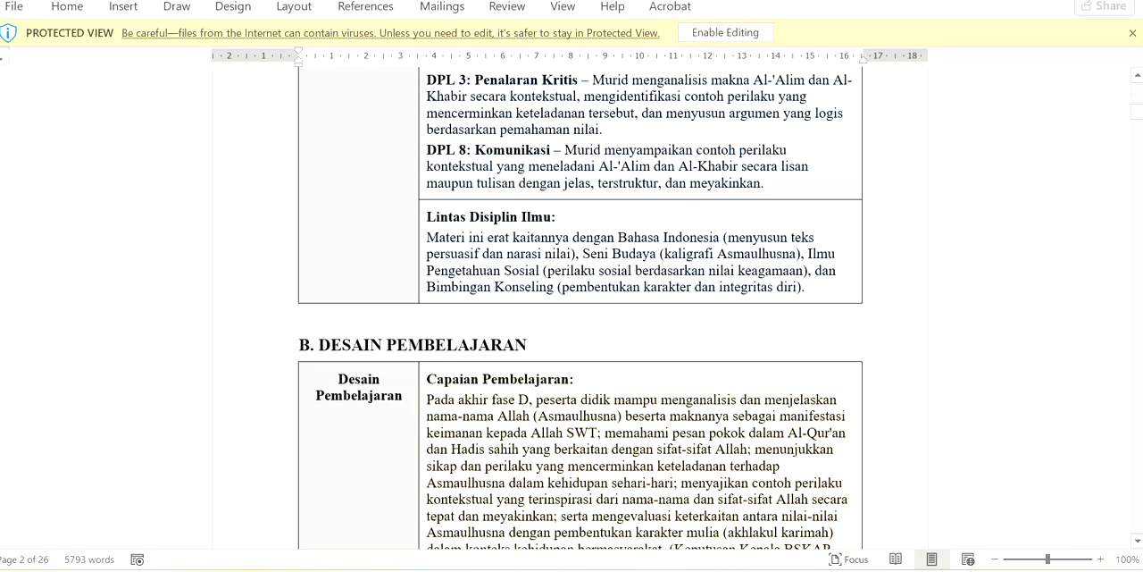
pyautogui.scroll(-18, 581, 303)
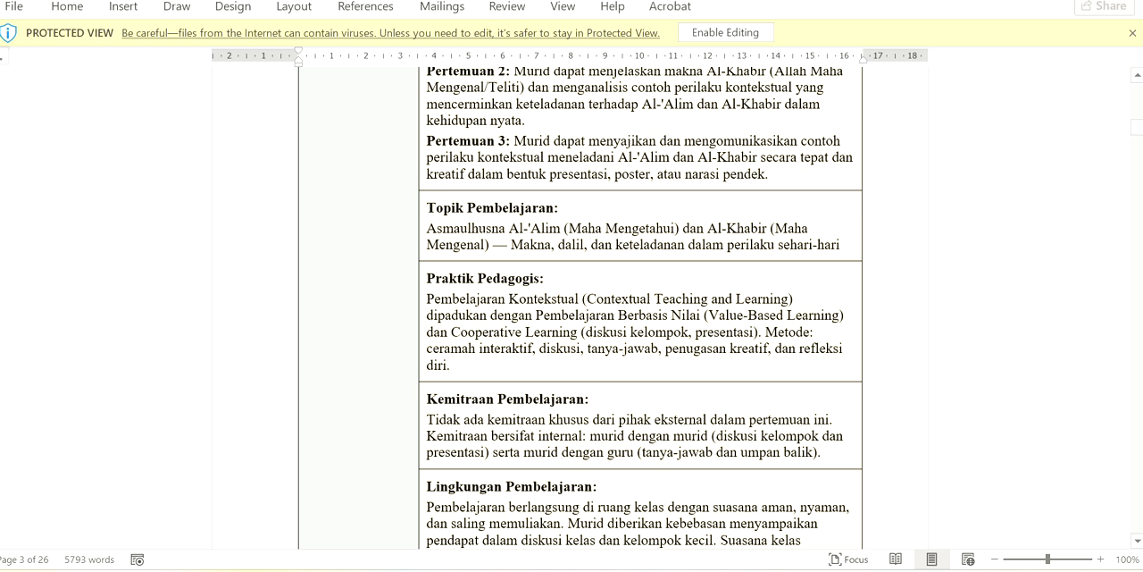
pyautogui.scroll(-9, 581, 303)
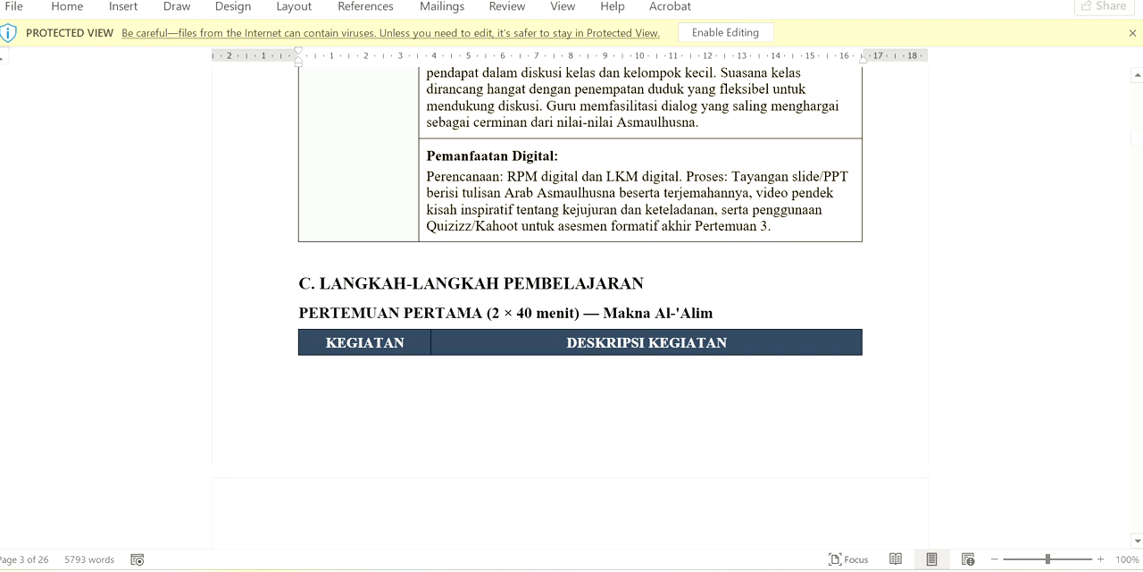
# Look through the learning activities for the three meetings under C. LANGKAH-LANGKAH PEMBELAJARAN, including their ice-breaking parts
pyautogui.scroll(-9, 580, 308)
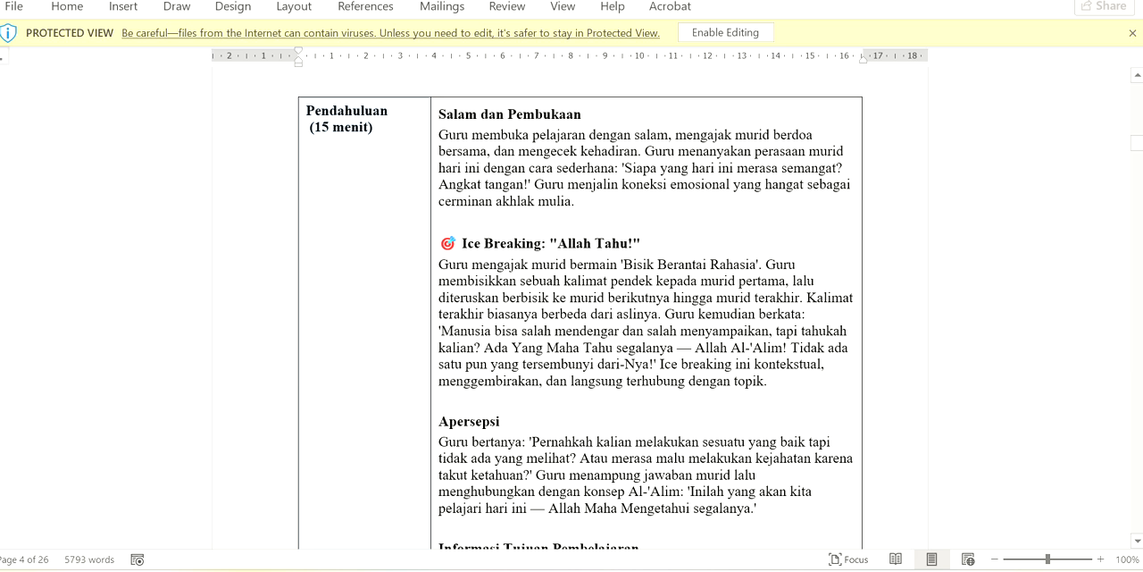
pyautogui.scroll(-9, 572, 304)
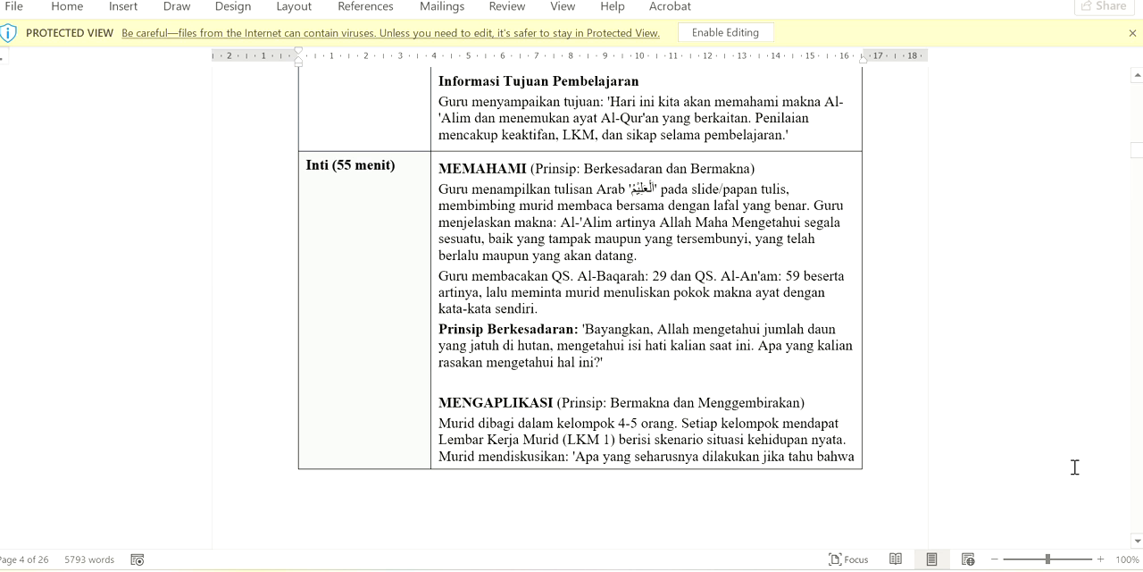
pyautogui.scroll(-9, 572, 304)
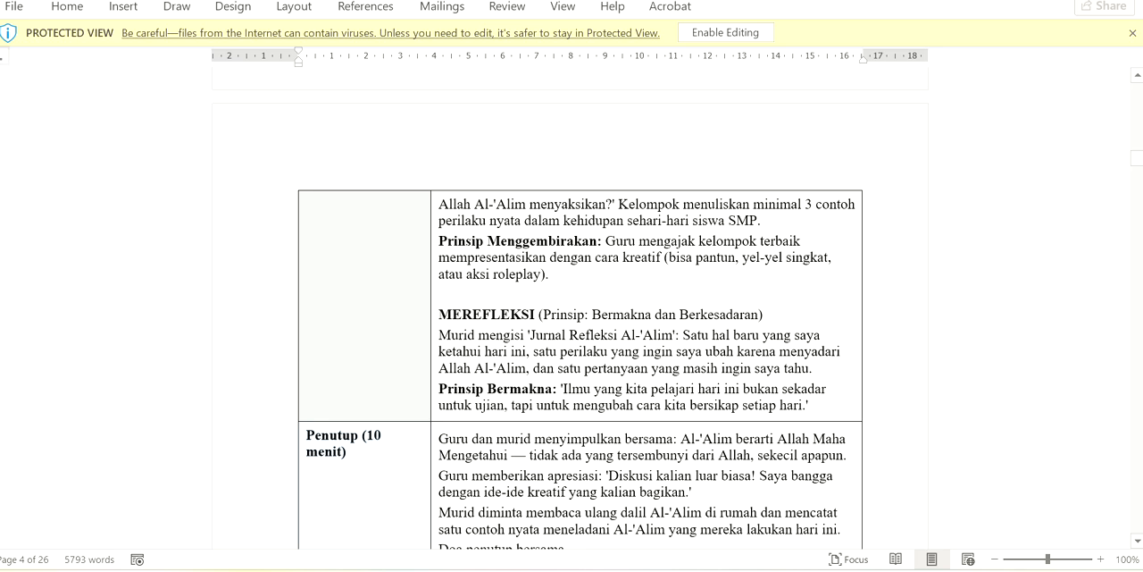
pyautogui.scroll(-9, 572, 304)
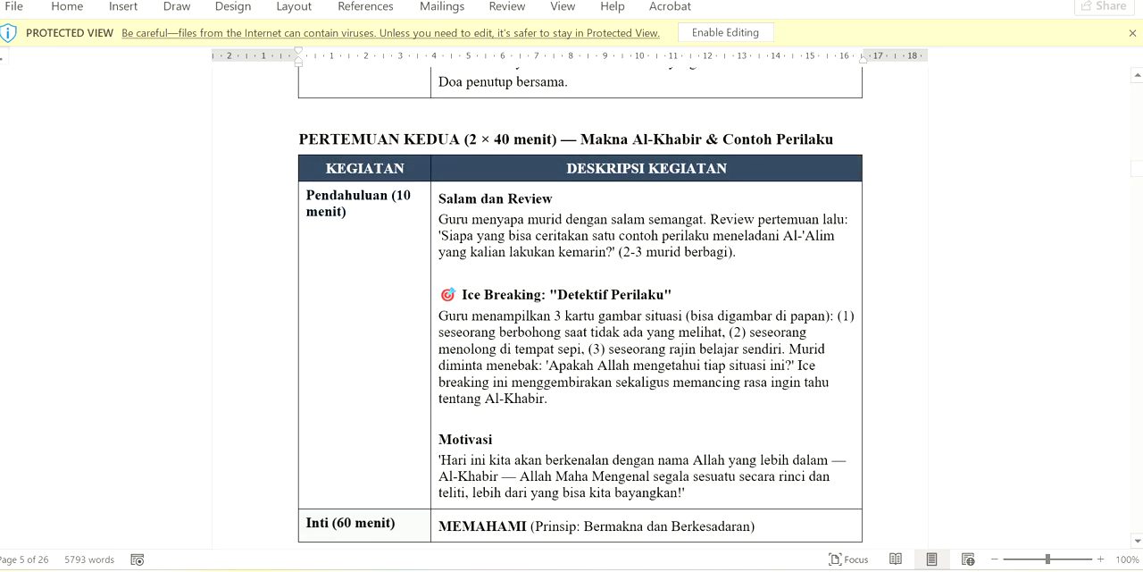
pyautogui.scroll(-9, 571, 304)
pyautogui.scroll(-20, 571, 304)
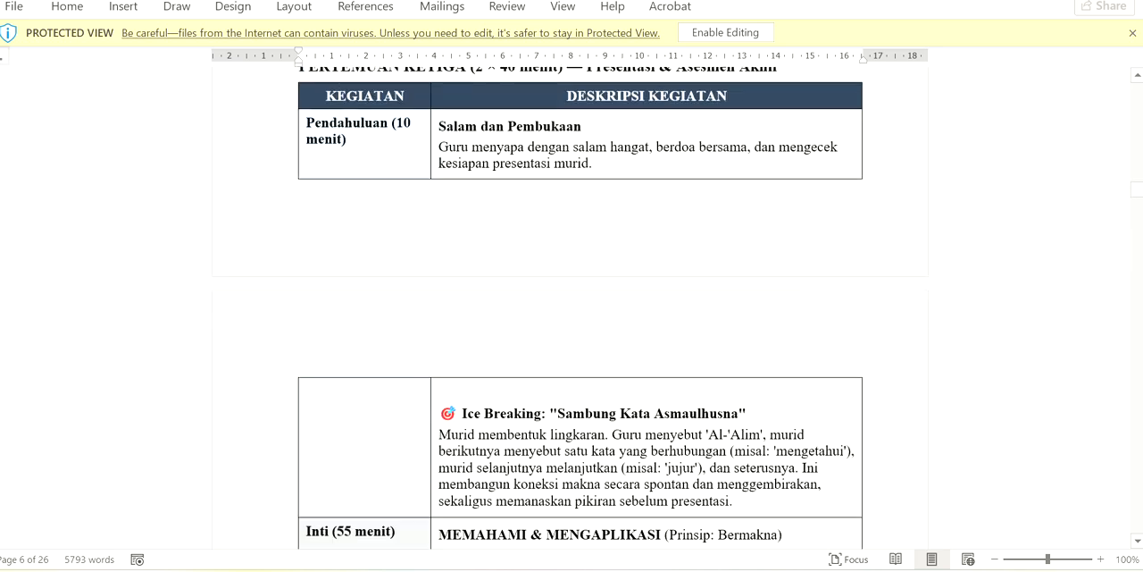
# Check the initial formative assessment and its oral question table under D. ASESMEN PEMBELAJARAN
pyautogui.scroll(-20, 572, 304)
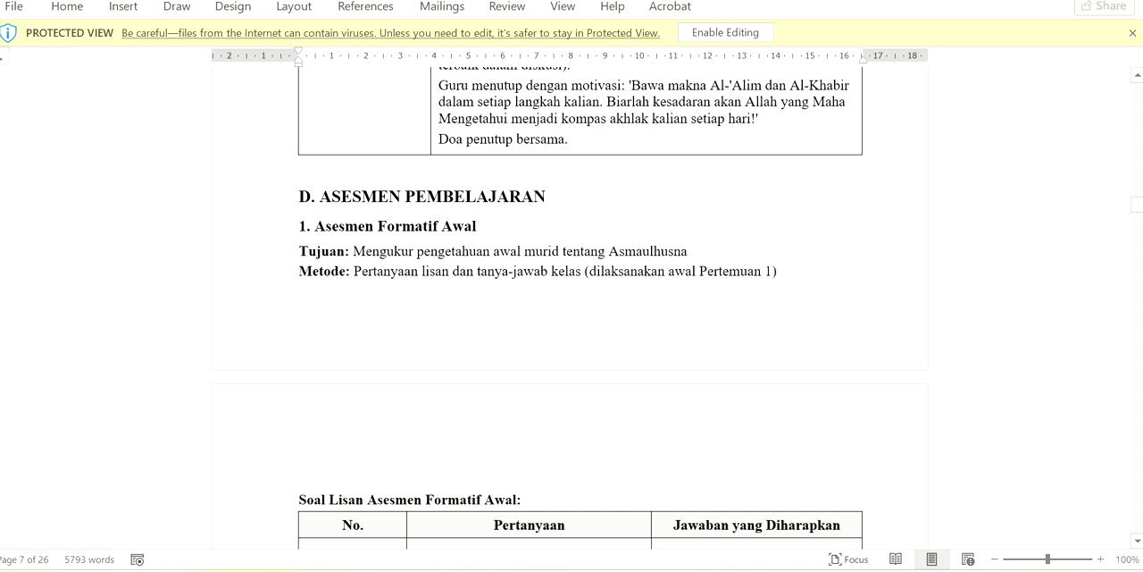
pyautogui.click(1137, 540)
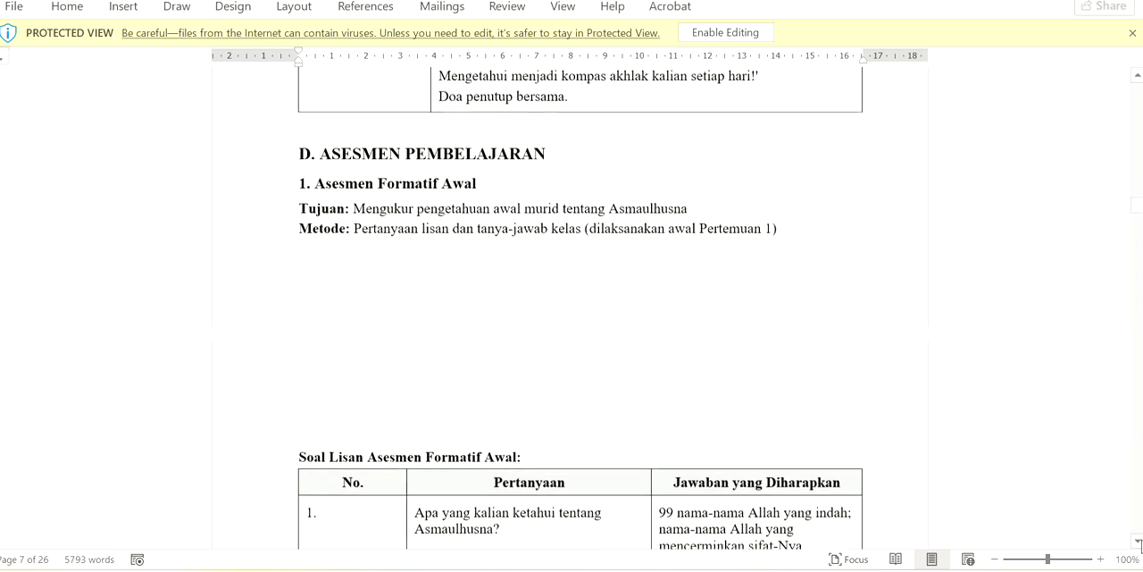
pyautogui.click(1137, 541)
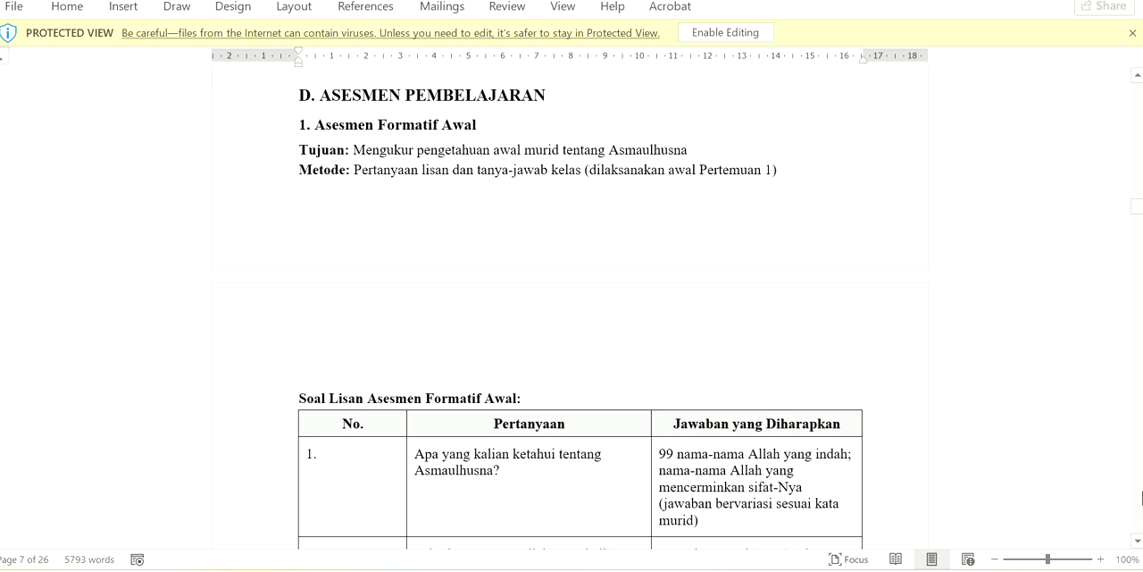
pyautogui.scroll(-1, 1142, 497)
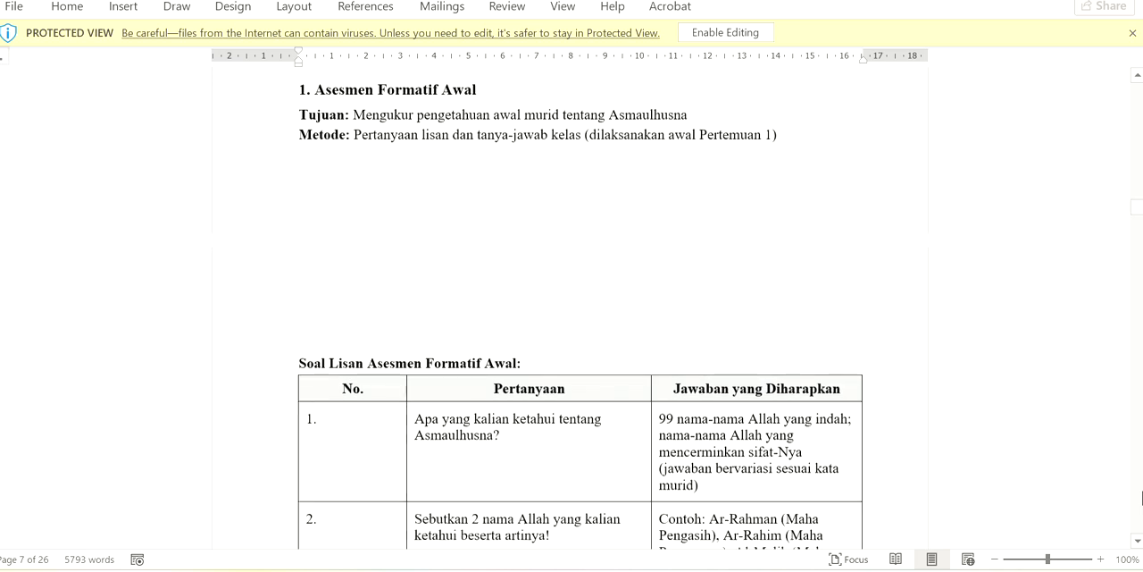
pyautogui.scroll(-10, 1142, 496)
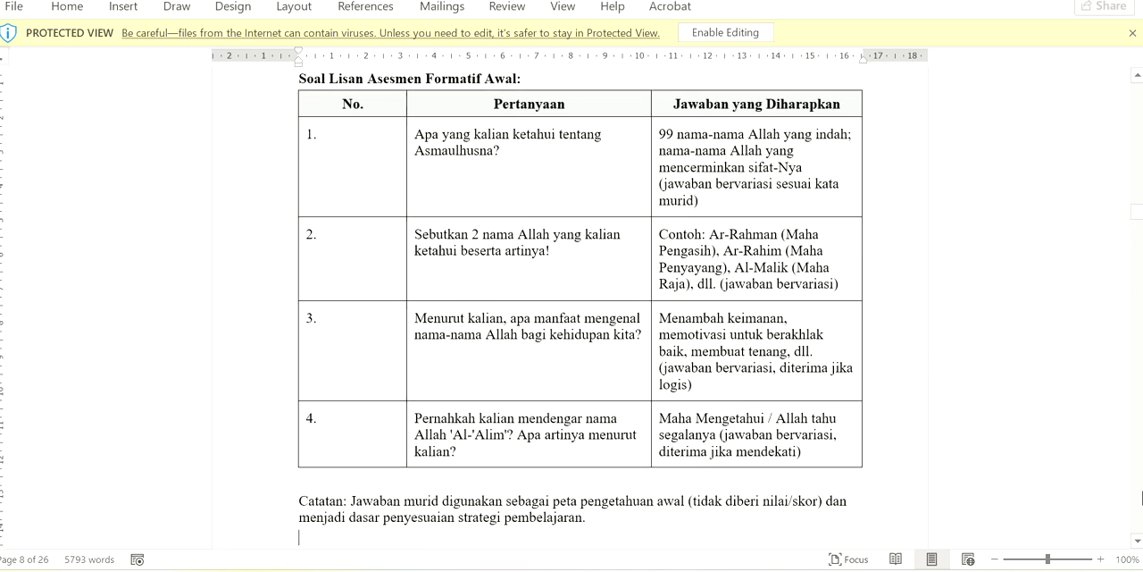
# Review the student worksheets LKM 1 and LKM 2 with their scoring rubrics, continuing to the attitude assessment rubric
pyautogui.scroll(-12, 1142, 497)
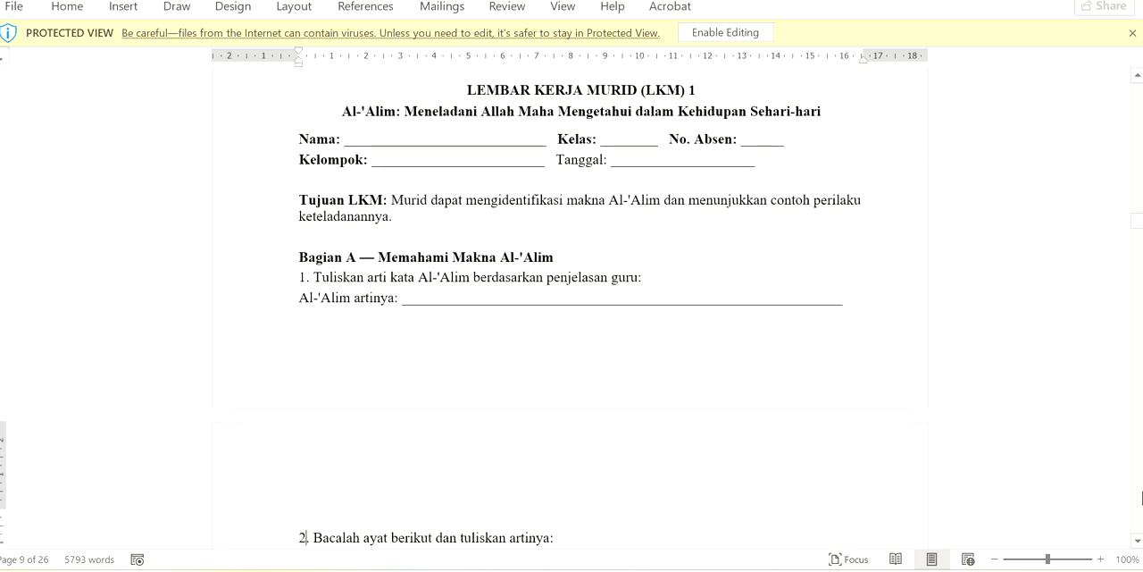
pyautogui.scroll(-20, 1142, 497)
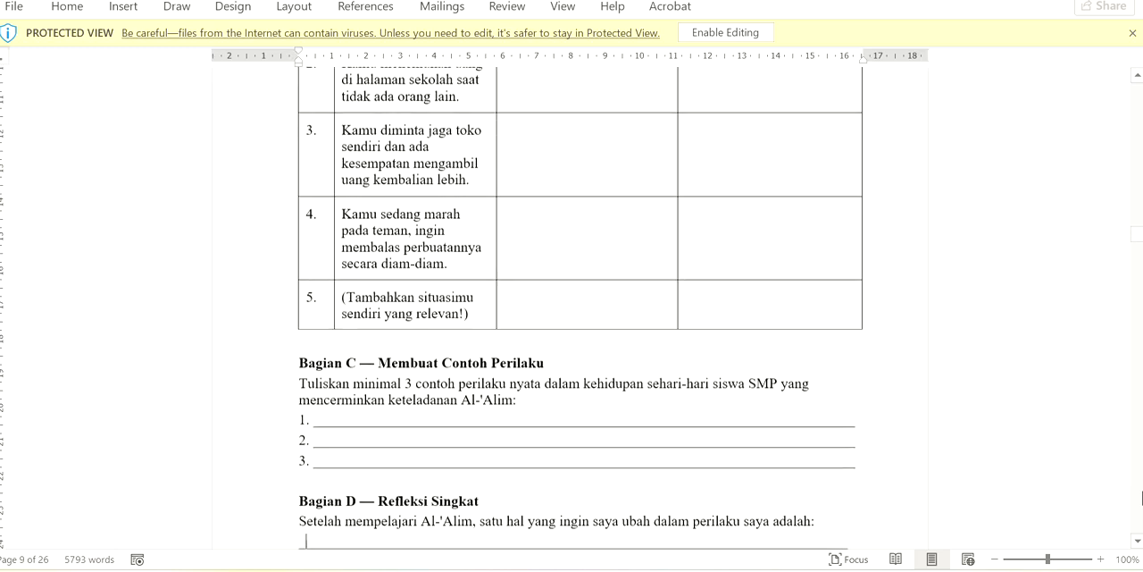
pyautogui.scroll(-7, 1142, 497)
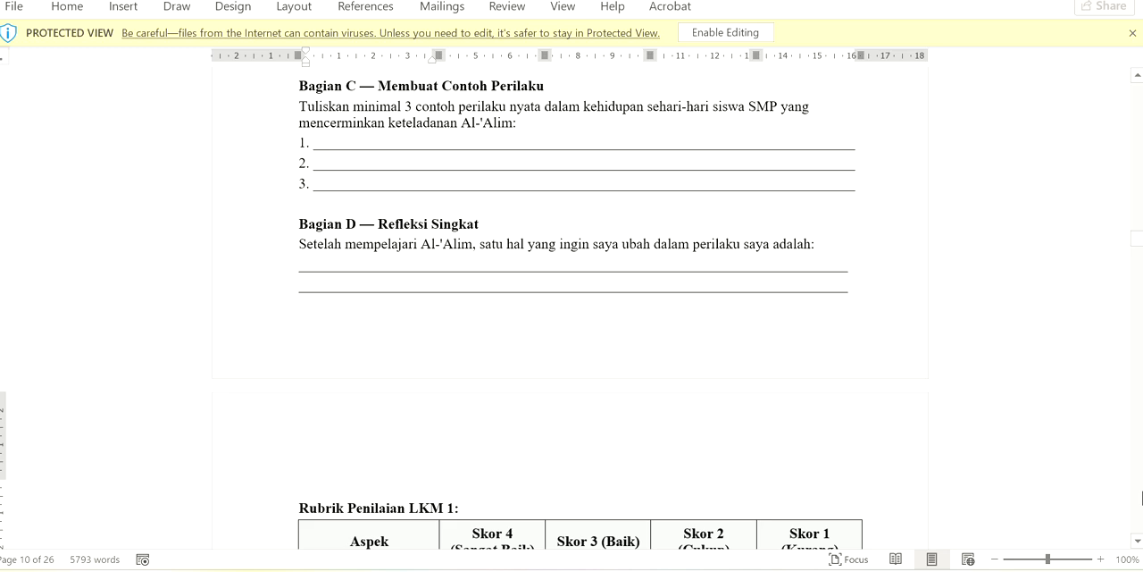
pyautogui.scroll(-9, 1141, 497)
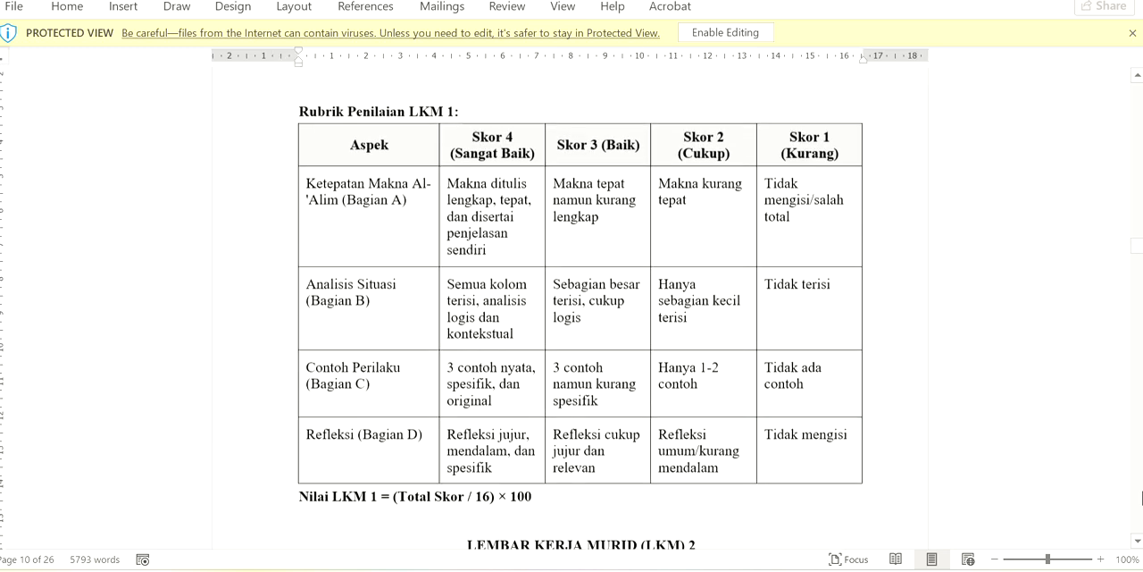
pyautogui.scroll(-14, 1142, 496)
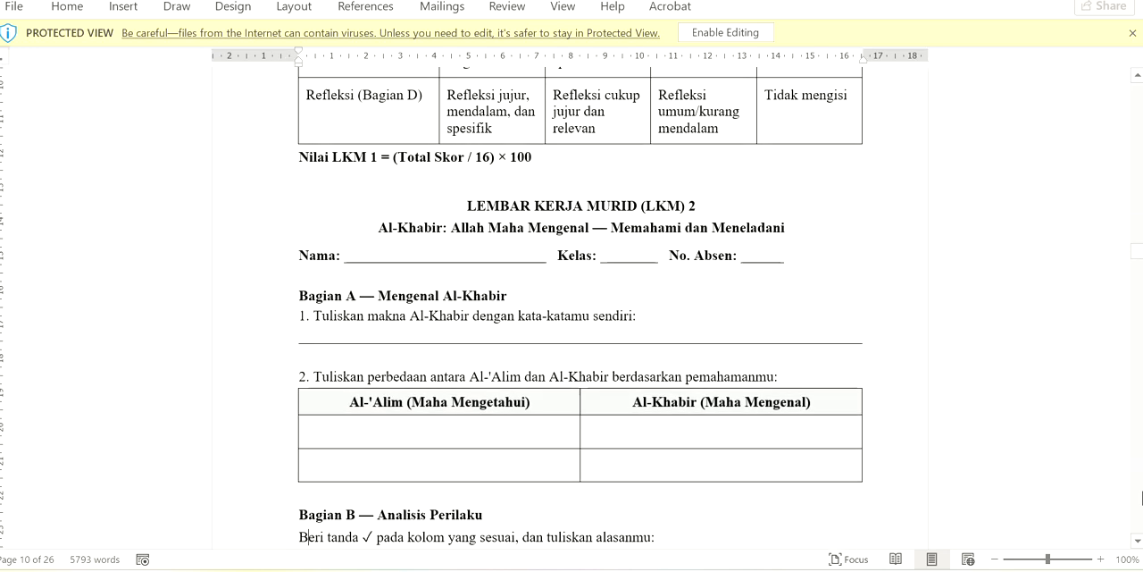
pyautogui.scroll(-20, 1142, 496)
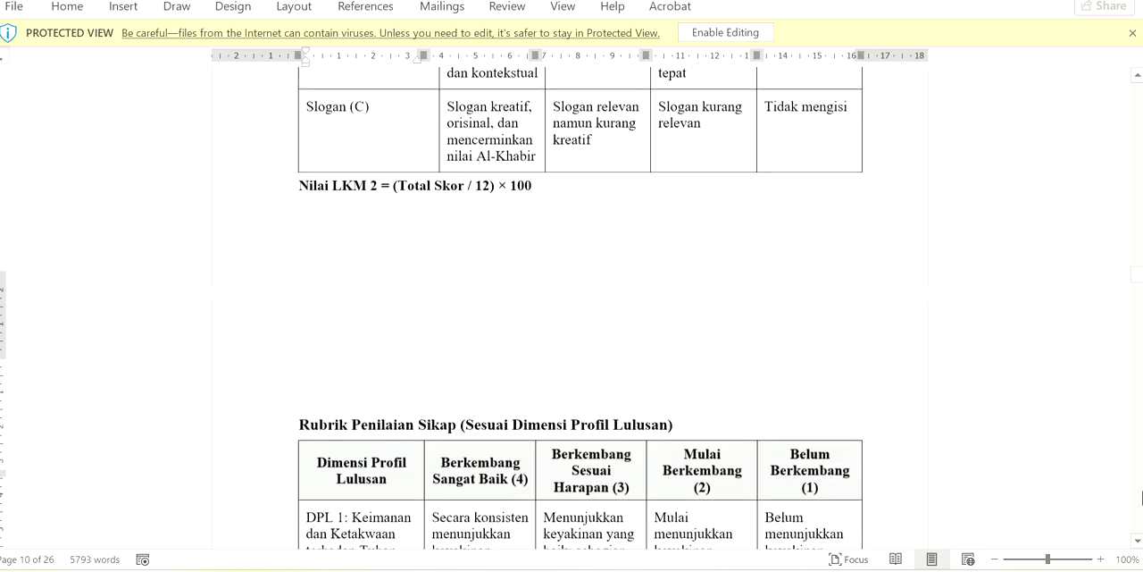
# Review the final formative assessment under 3. Asesmen Formatif Akhir, including its multiple-choice questions and answer key with explanations
pyautogui.scroll(-20, 571, 304)
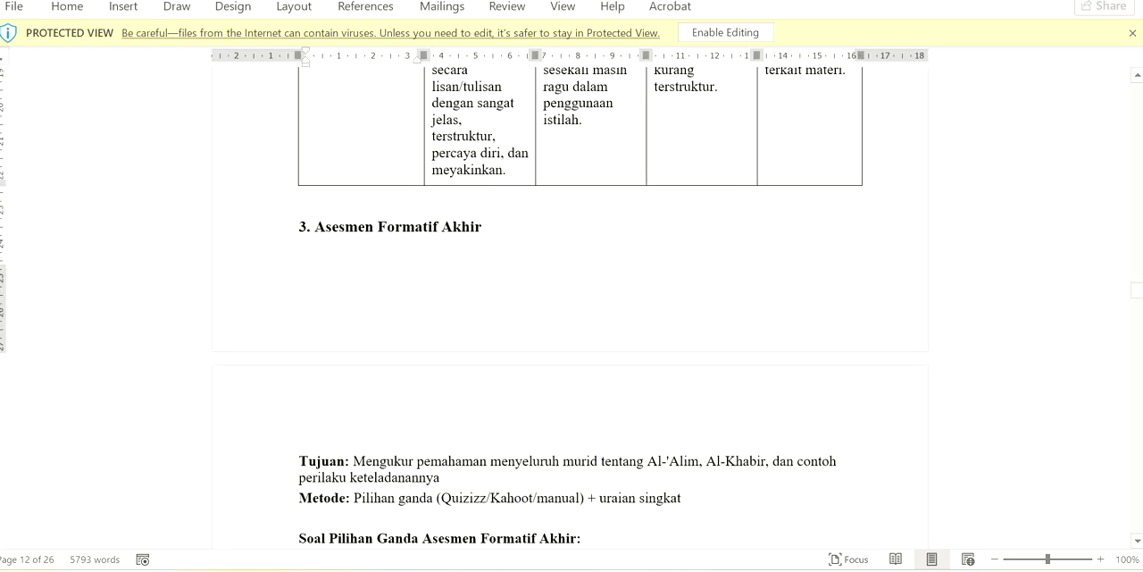
pyautogui.scroll(-20, 571, 303)
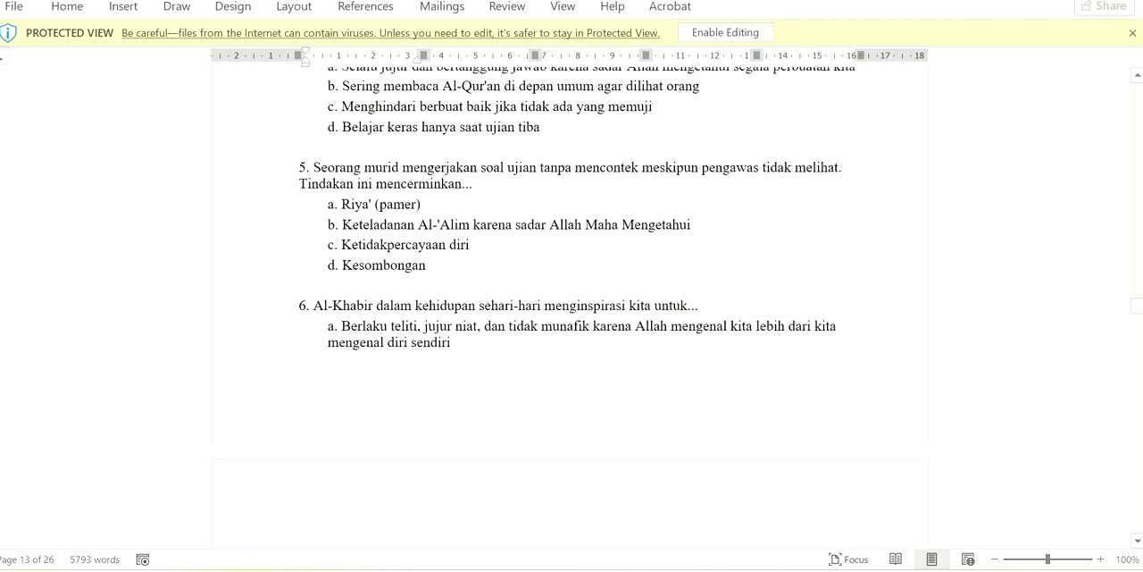
pyautogui.scroll(-15, 572, 304)
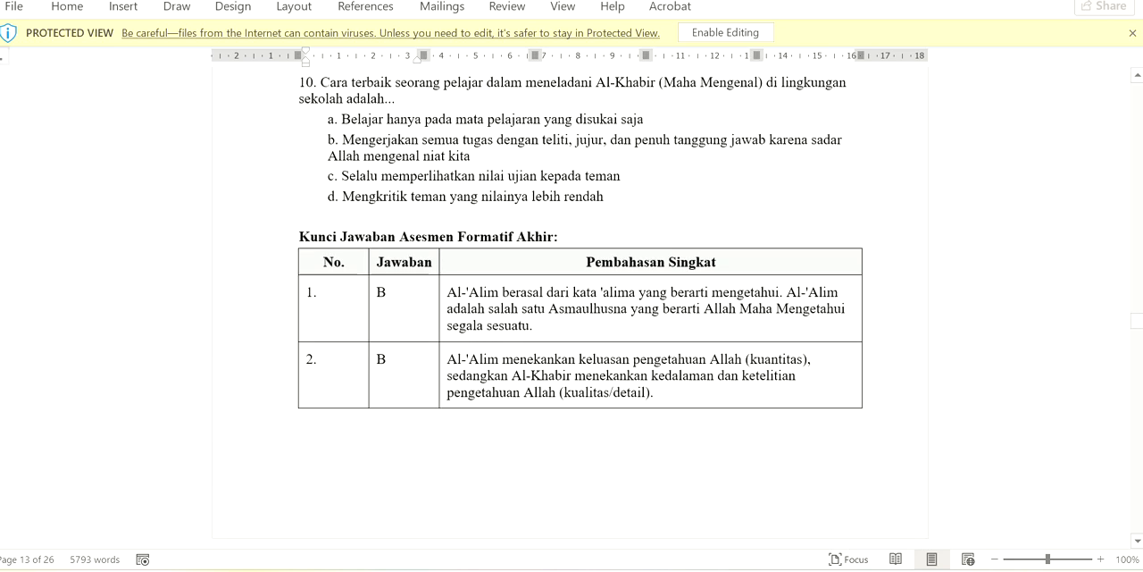
pyautogui.scroll(-10, 572, 303)
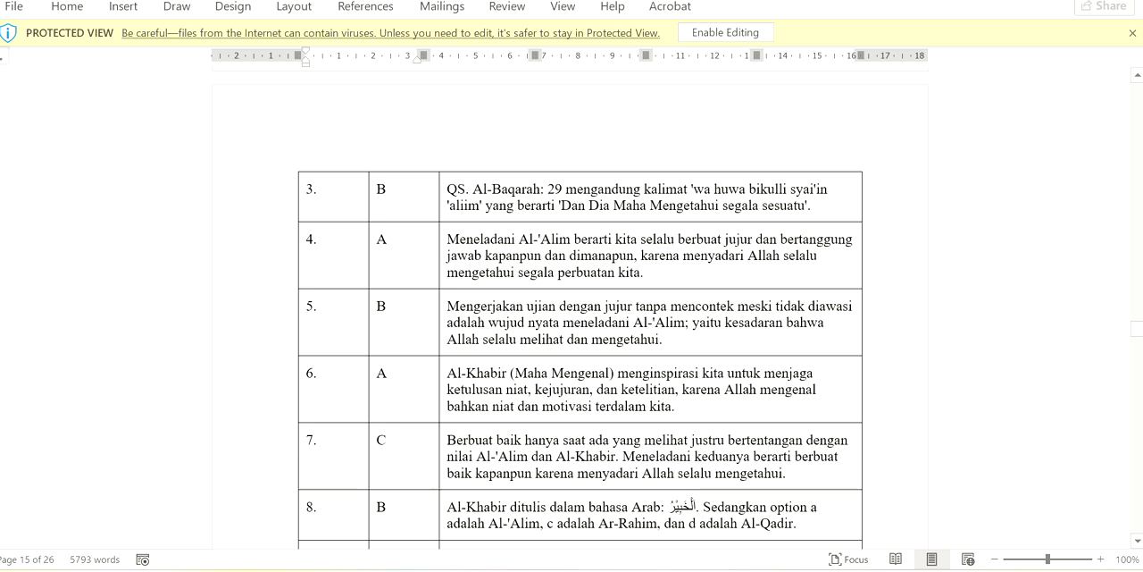
pyautogui.click(1137, 541)
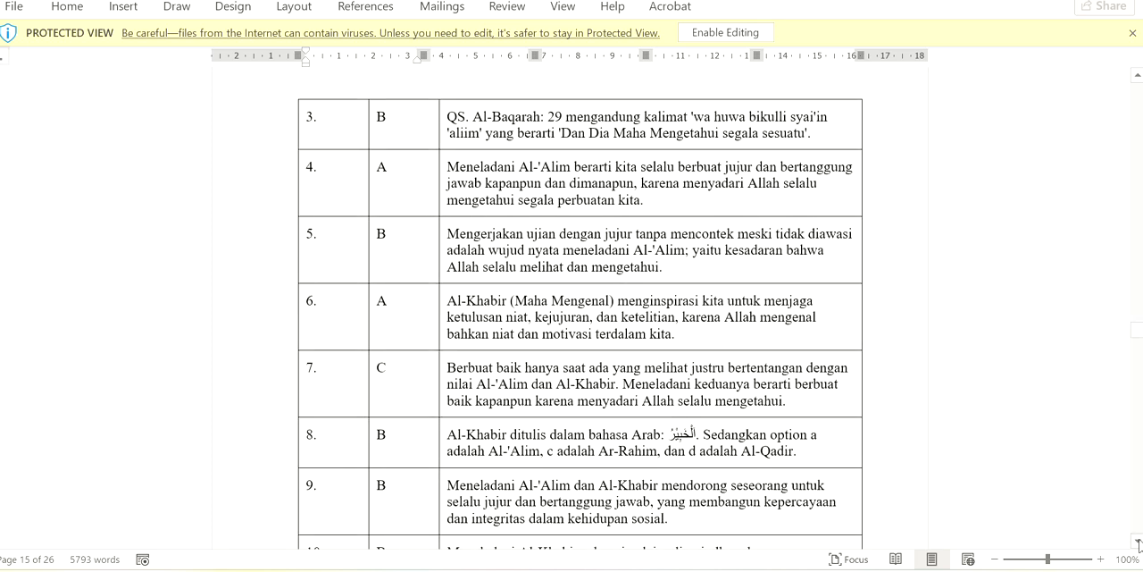
# Examine the Kisi-Kisi Soal Sumatif table under E. ASESMEN SUMATIF AKHIR, covering the multiple-choice and essay items
pyautogui.click(1140, 518)
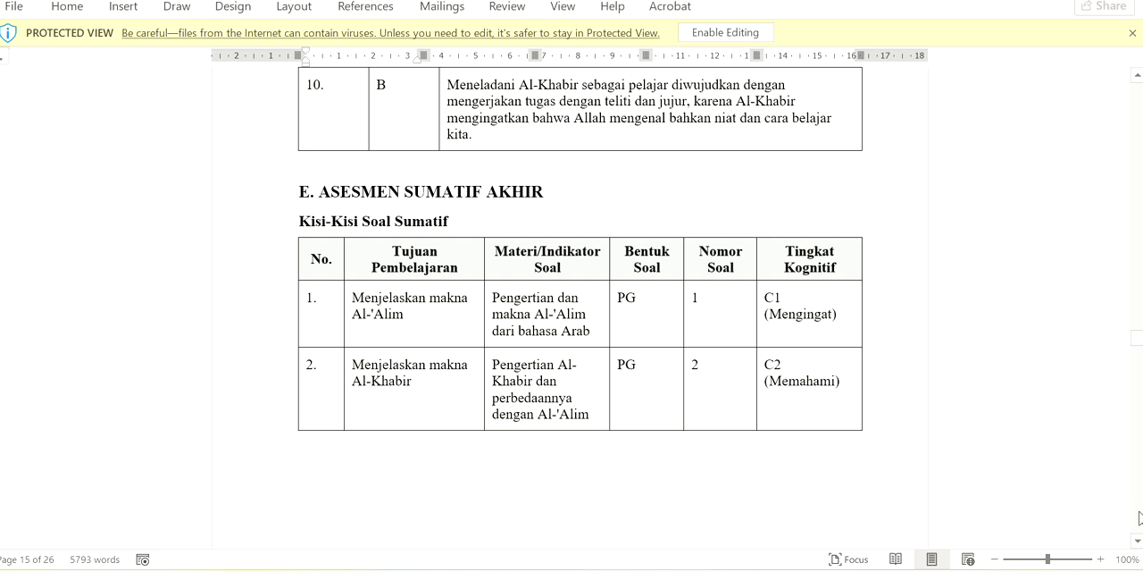
pyautogui.click(1140, 518)
pyautogui.click(1140, 518)
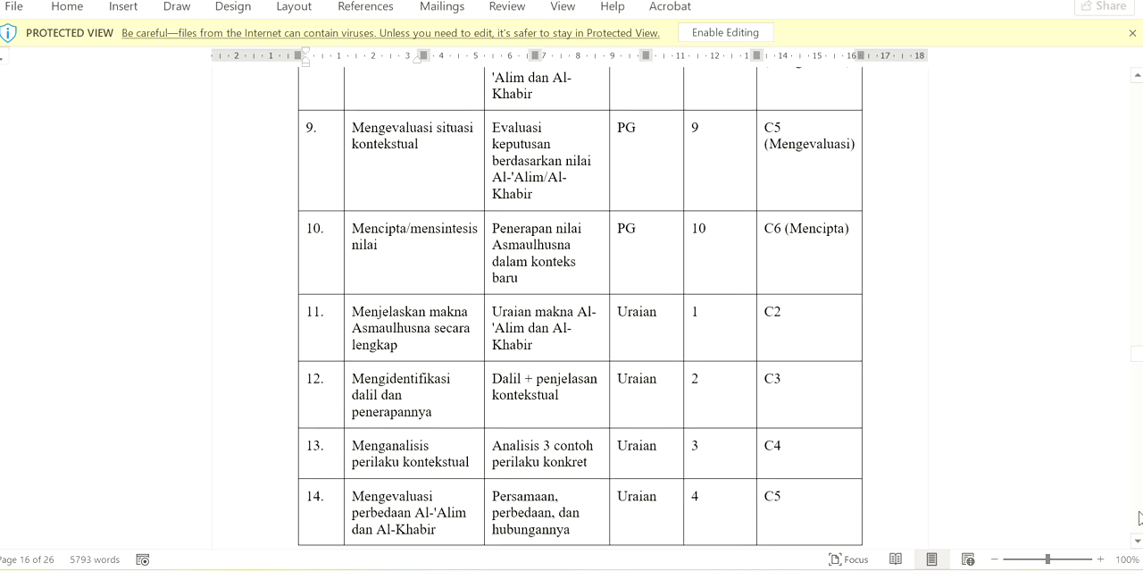
pyautogui.click(1141, 152)
pyautogui.click(1141, 152)
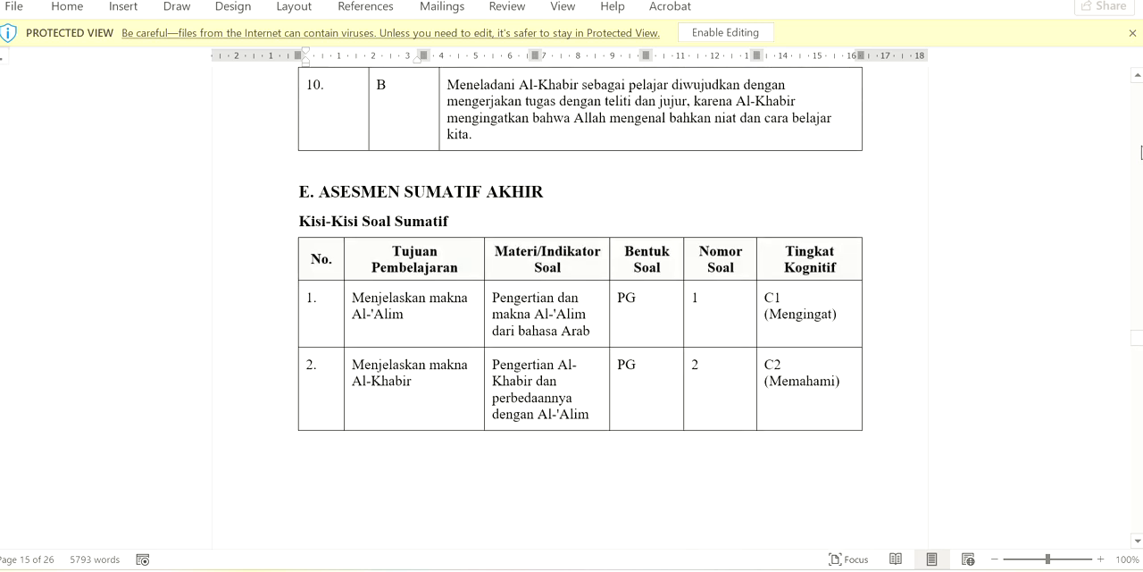
pyautogui.click(1142, 508)
pyautogui.click(1142, 507)
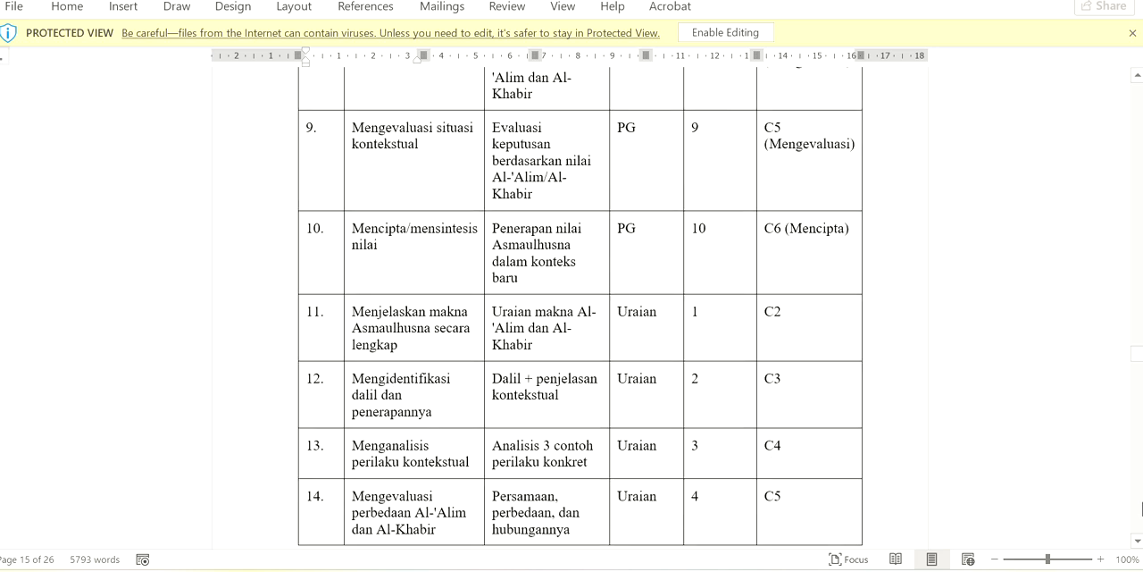
# Read through the summative multiple-choice questions and the Soal Uraian Sumatif essay questions
pyautogui.click(1141, 507)
pyautogui.click(1142, 507)
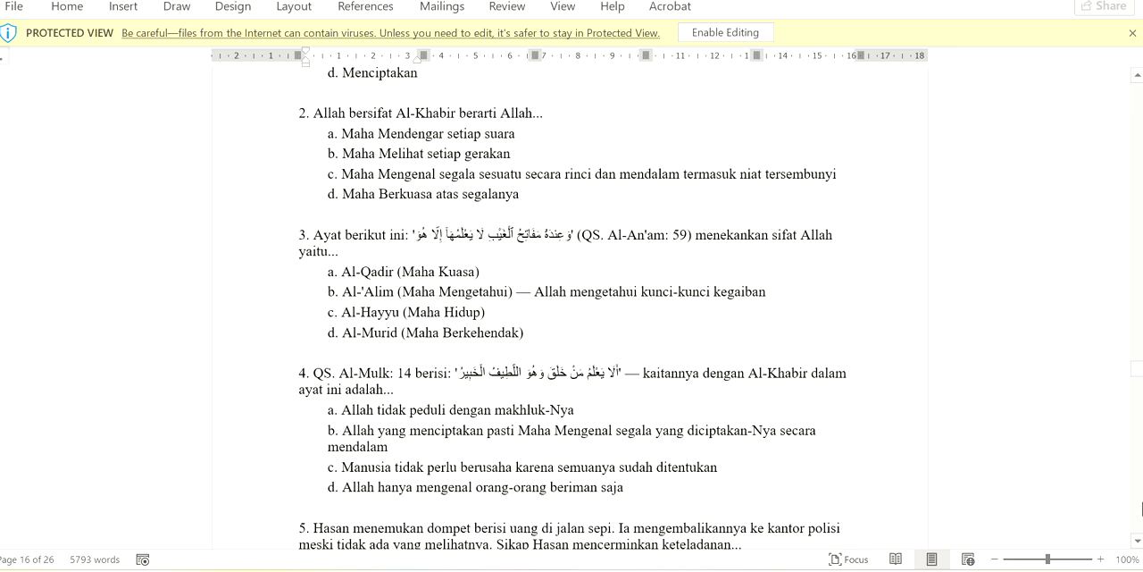
pyautogui.click(1141, 508)
pyautogui.click(1142, 507)
pyautogui.click(1141, 508)
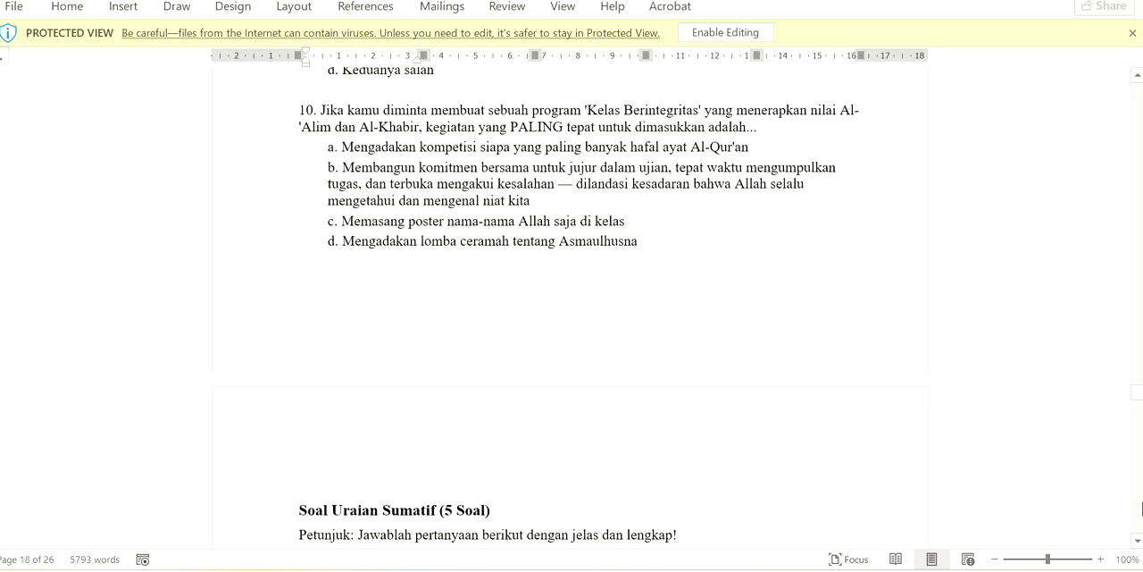
pyautogui.click(1141, 507)
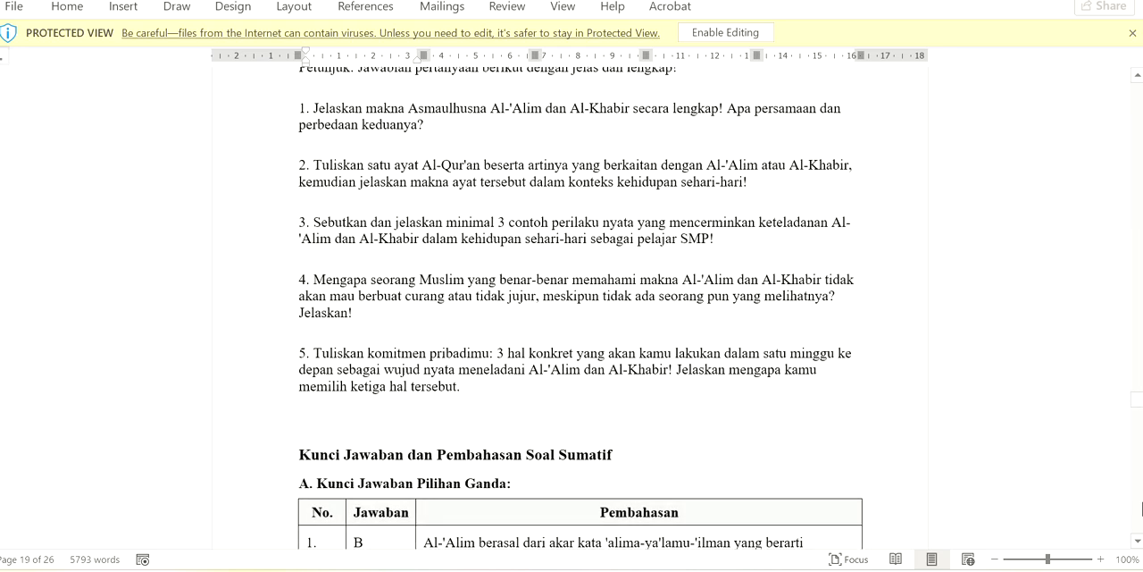
# Check the summative answer keys, from the multiple-choice explanations to the essay indicators and scoring rubric
pyautogui.click(1141, 507)
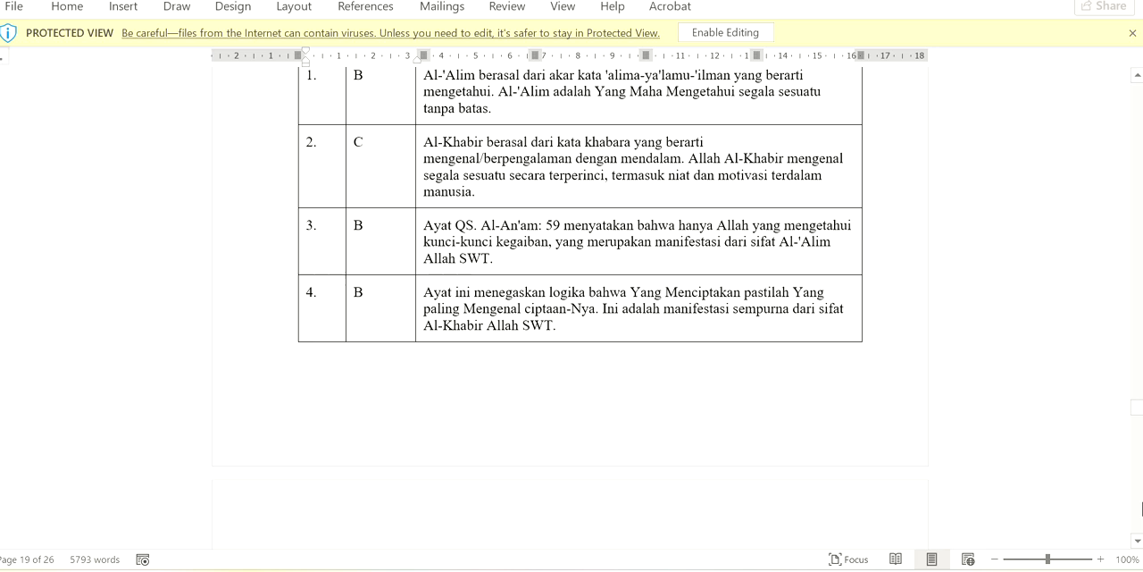
pyautogui.click(1142, 507)
pyautogui.click(1142, 507)
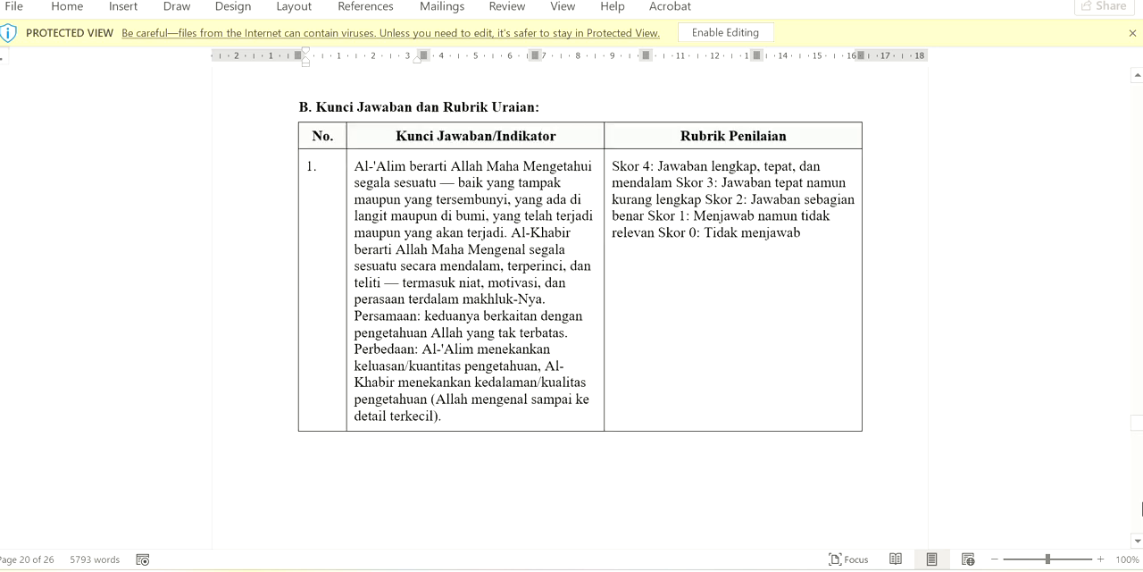
pyautogui.click(1142, 507)
pyautogui.click(1140, 509)
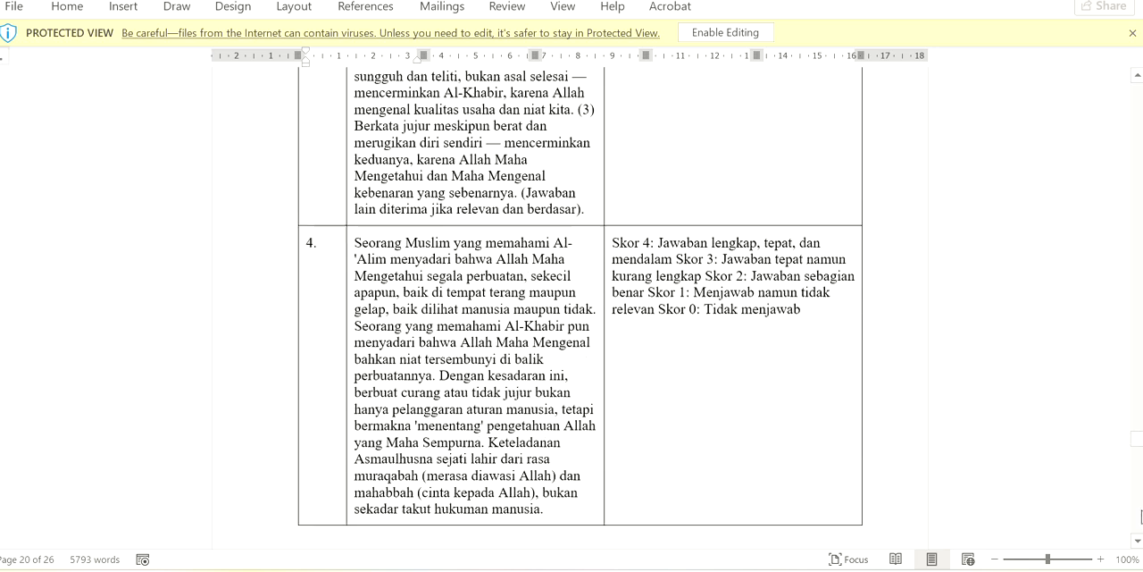
# Review the summative scoring guide, the KKTP and follow-up table in section F, the signature block and the Asmaulhusna teaching material
pyautogui.click(1140, 510)
pyautogui.click(1141, 509)
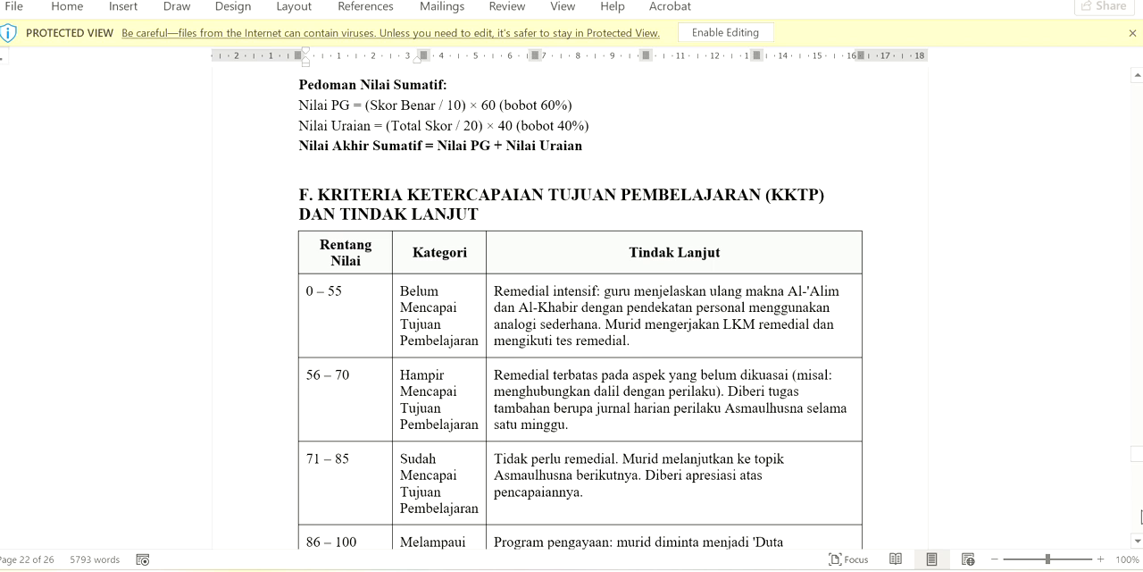
pyautogui.click(1138, 541)
pyautogui.click(1138, 542)
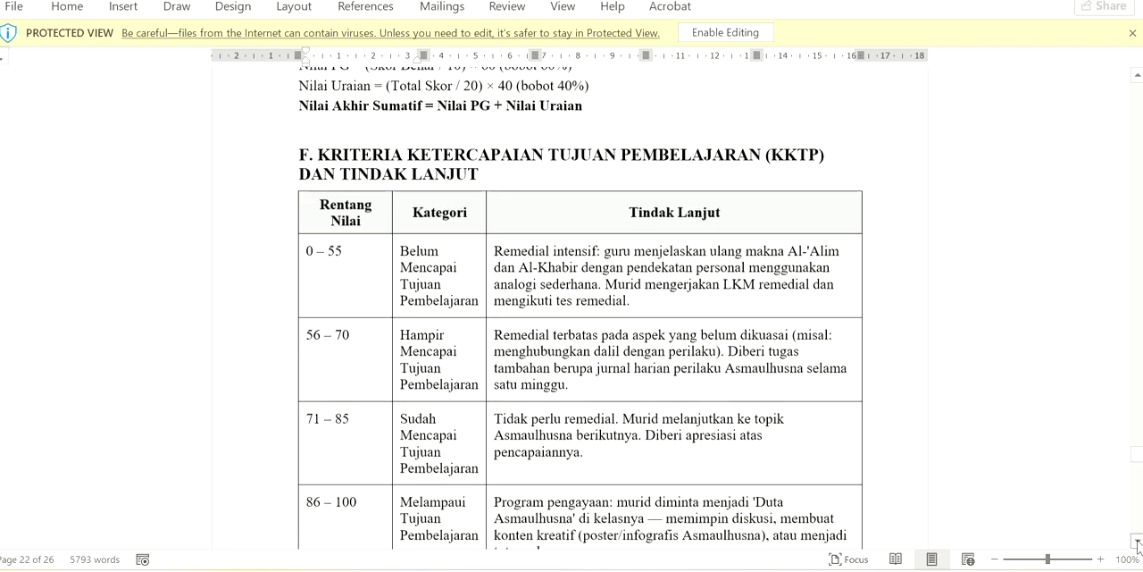
pyautogui.click(1138, 541)
pyautogui.click(1138, 541)
pyautogui.click(1138, 542)
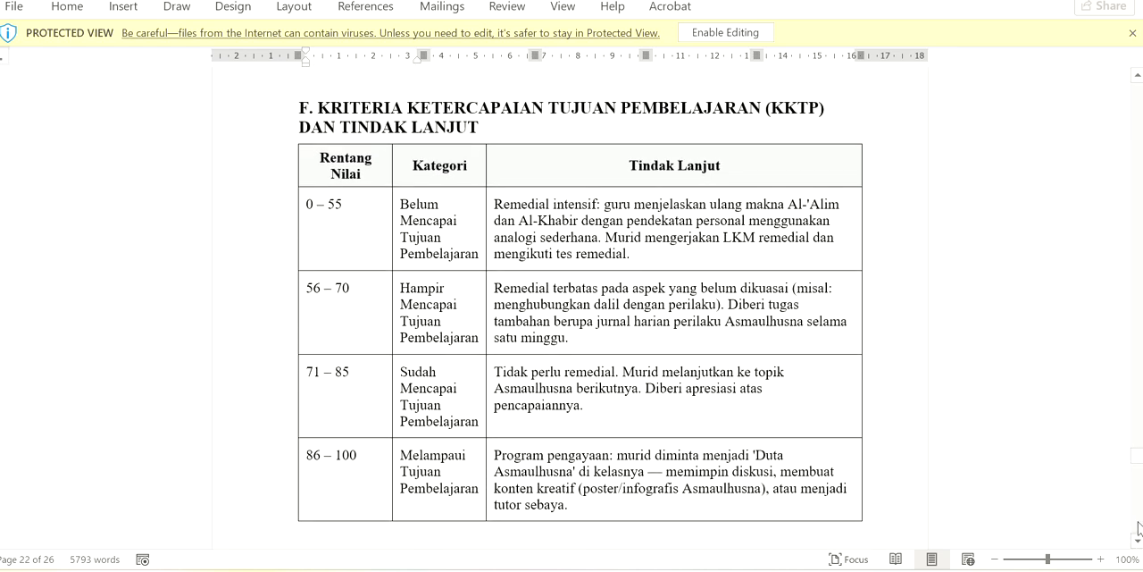
pyautogui.click(1140, 529)
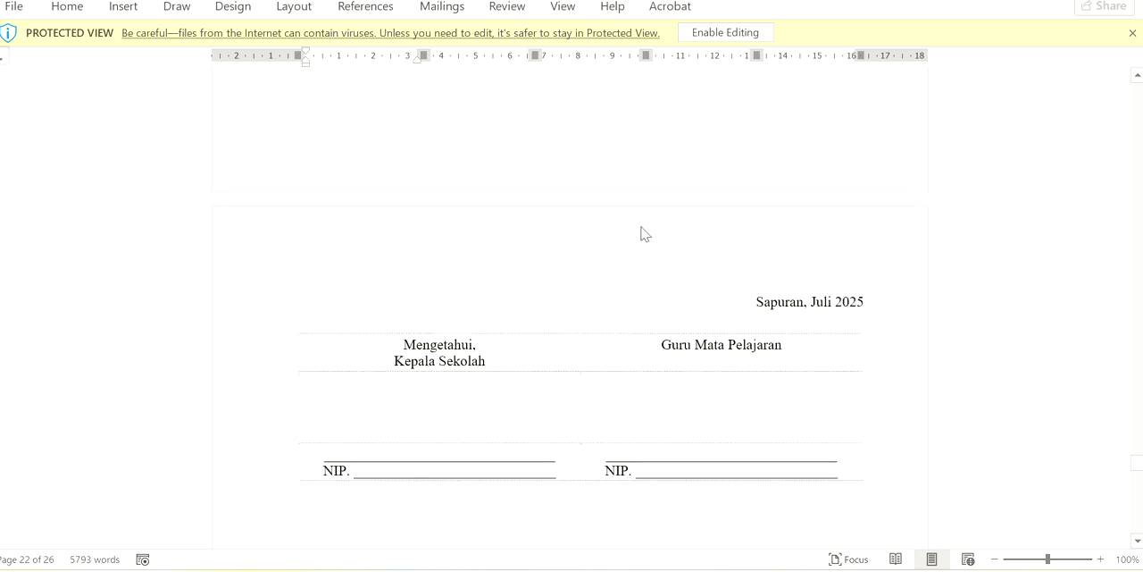
pyautogui.scroll(-10, 534, 52)
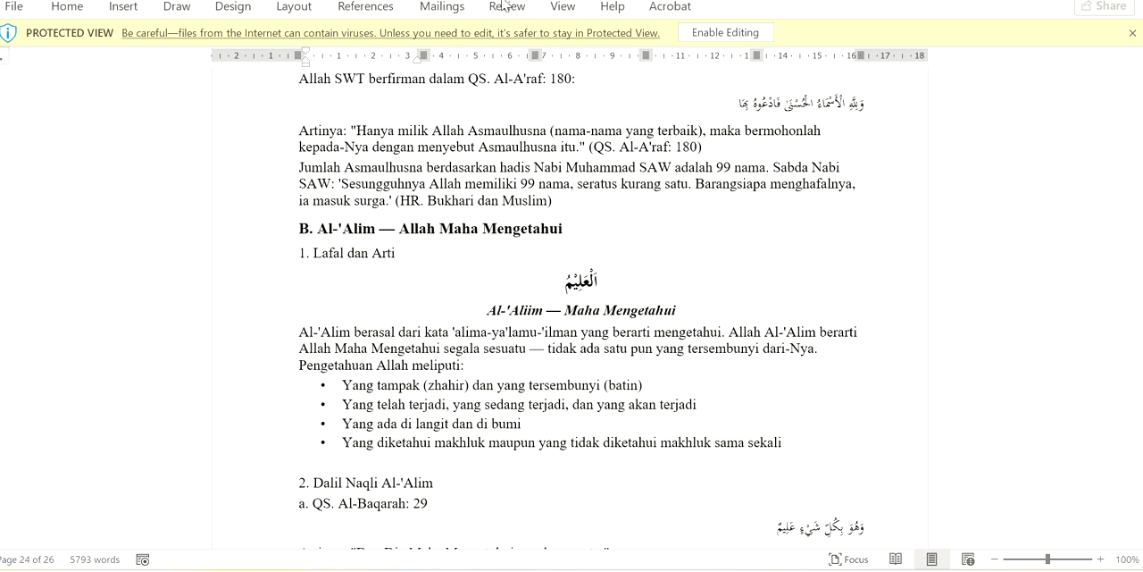